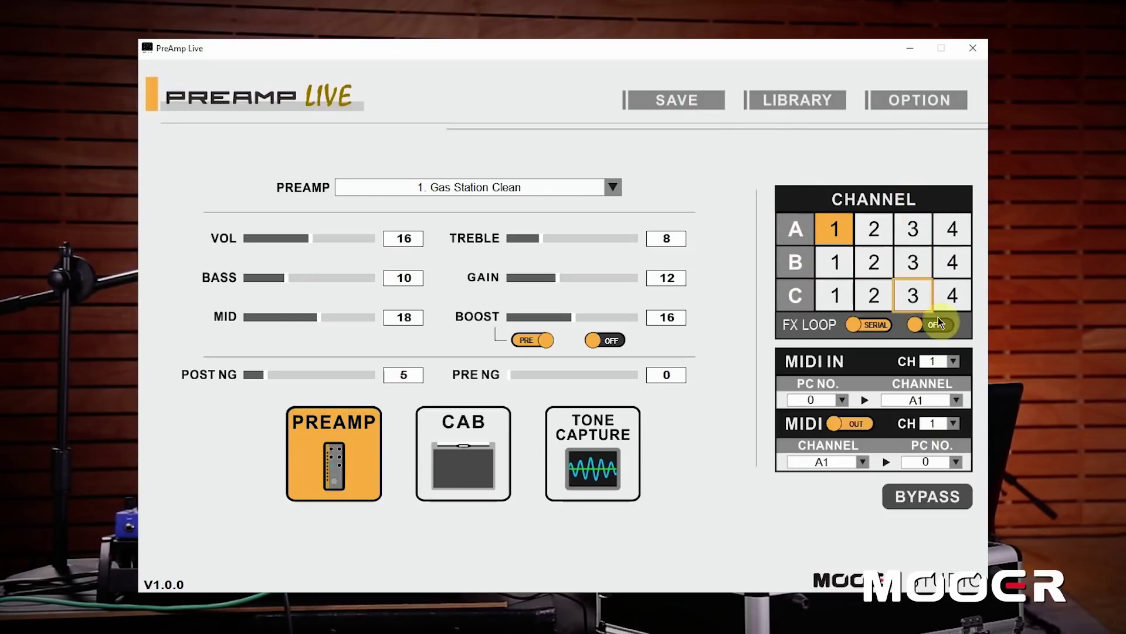
Leave channel A1 without saving its changes, go through every channel from A2 to C4, and return to A1.
left_click(874, 229)
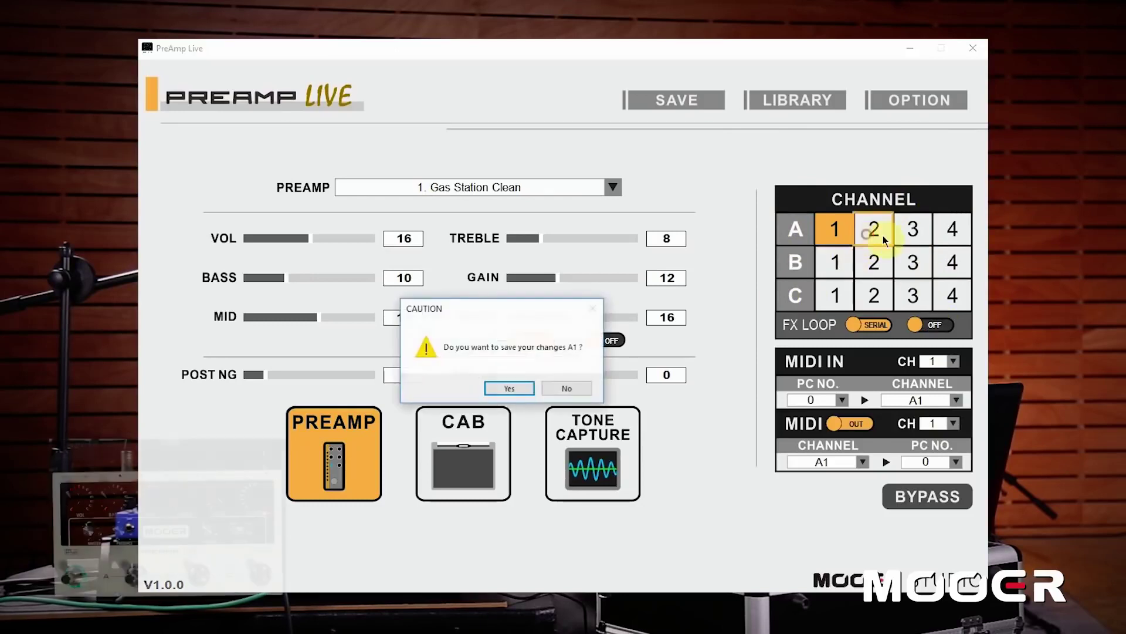
left_click(563, 388)
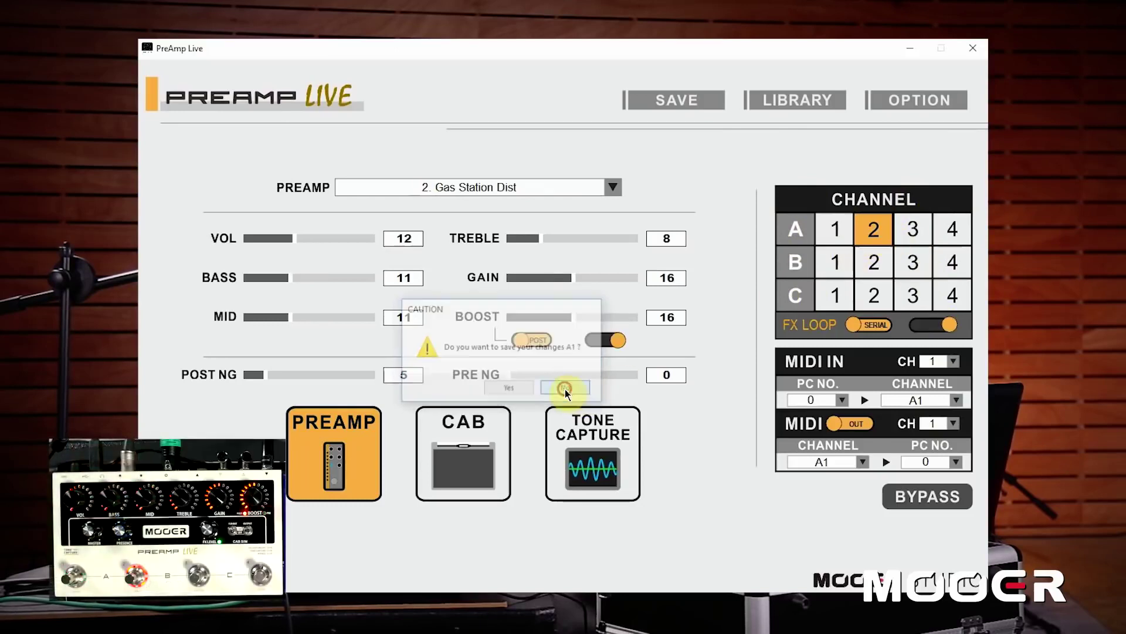
left_click(913, 230)
left_click(952, 229)
left_click(835, 258)
left_click(886, 264)
left_click(913, 262)
left_click(952, 262)
left_click(845, 296)
left_click(874, 295)
left_click(915, 295)
left_click(951, 294)
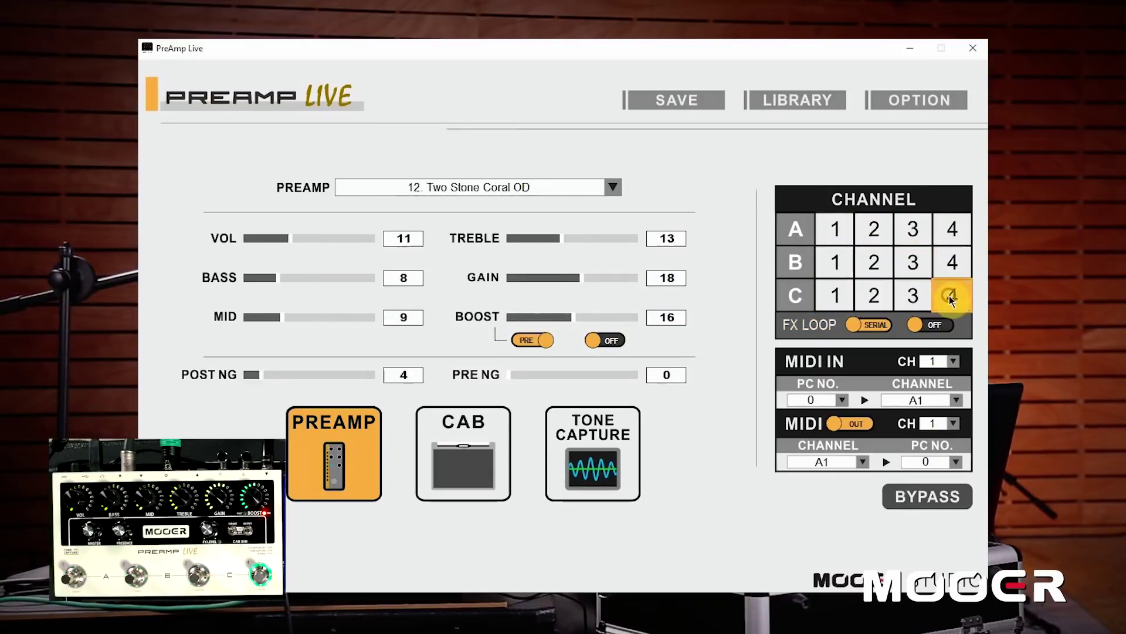
left_click(847, 244)
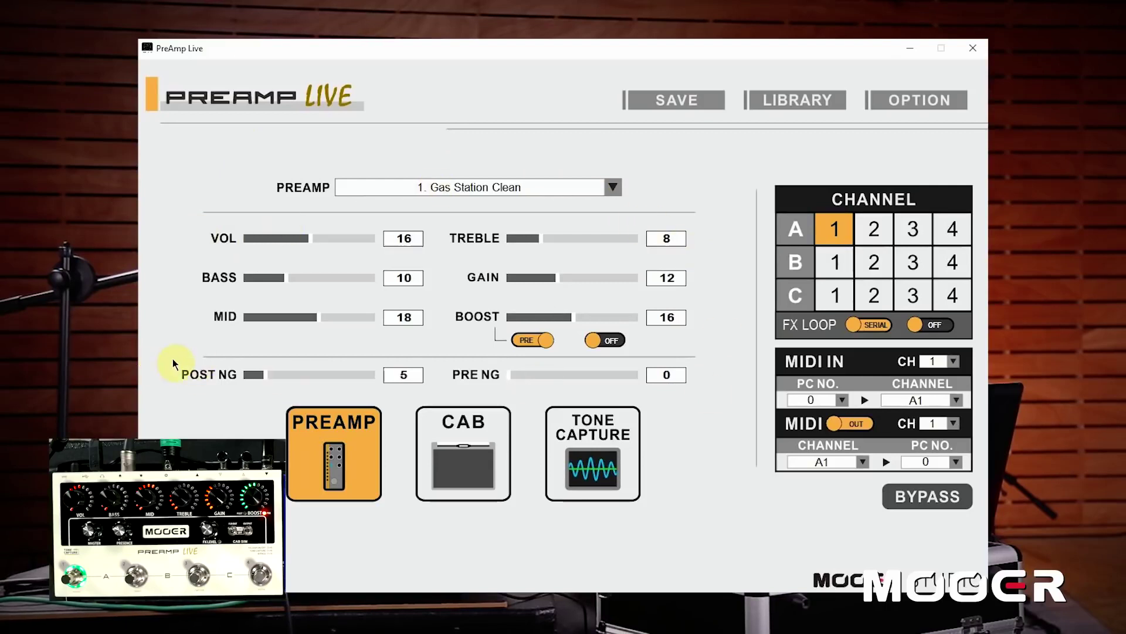
View the cabinet settings and the Tone Capture page, and return to the preamp settings.
left_click(466, 464)
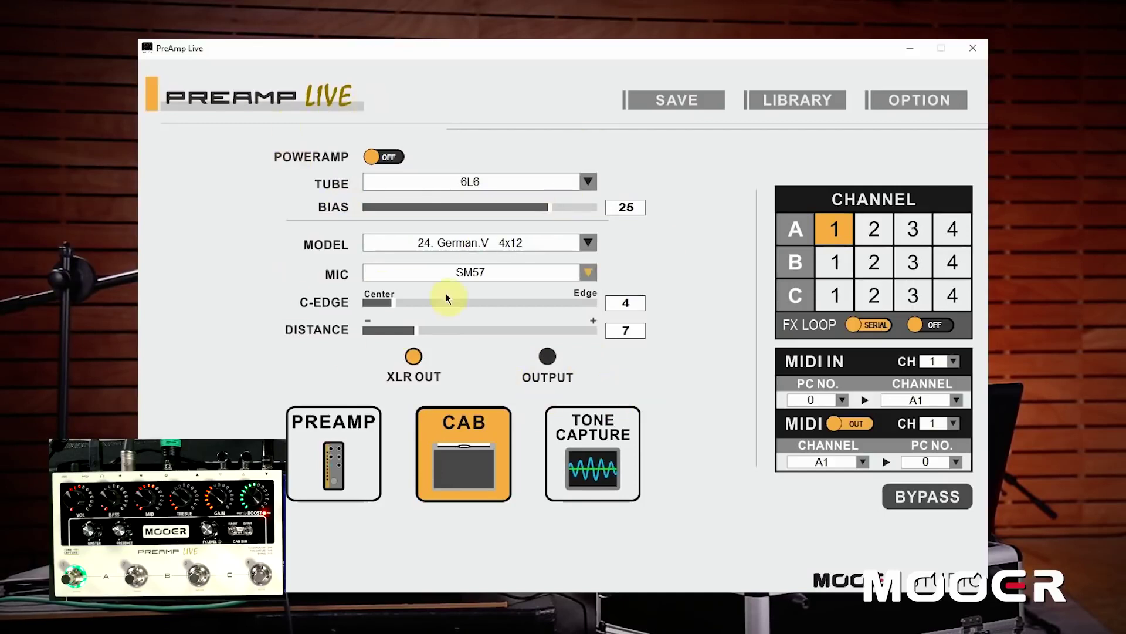
left_click(603, 445)
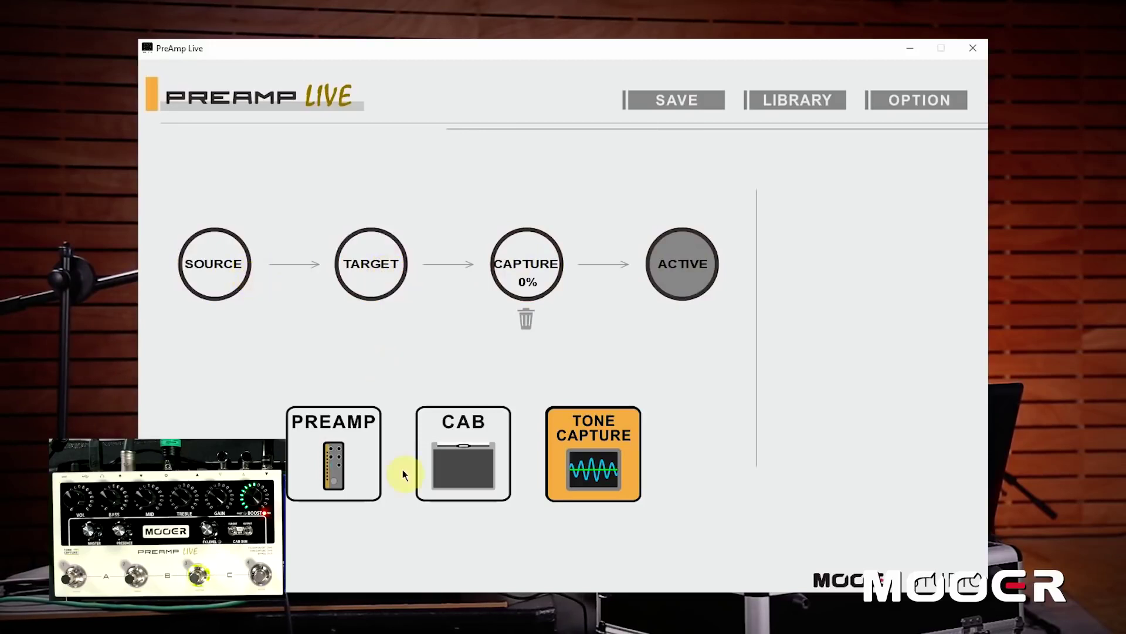
left_click(349, 448)
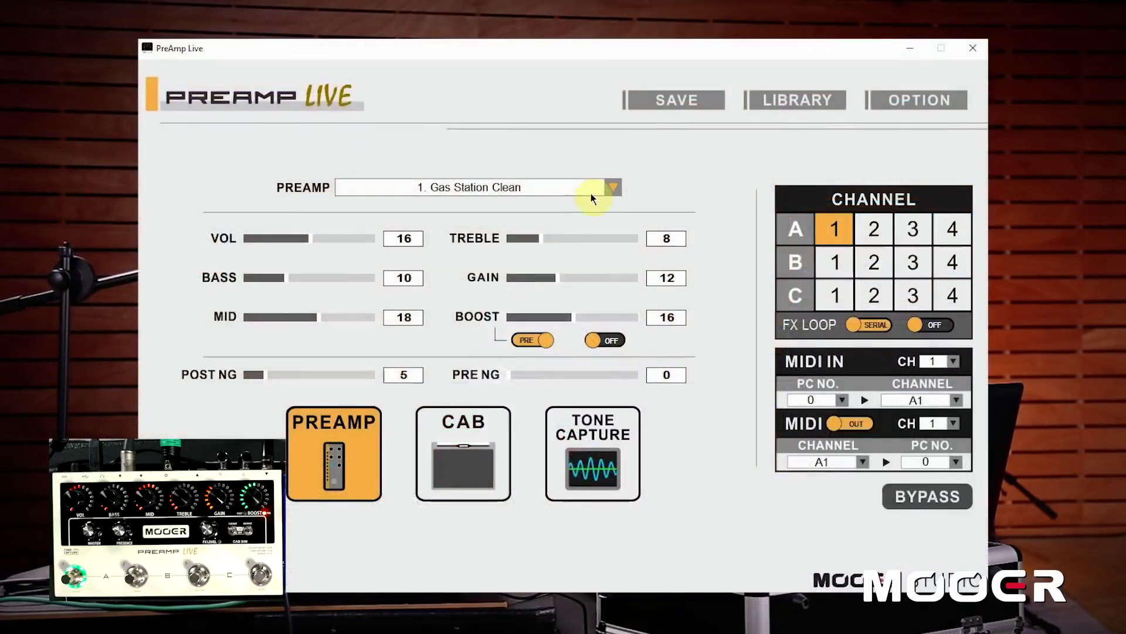
Examine the full list of preamp models, including the empty user slots from 51 on, and close it without choosing one.
left_click(615, 188)
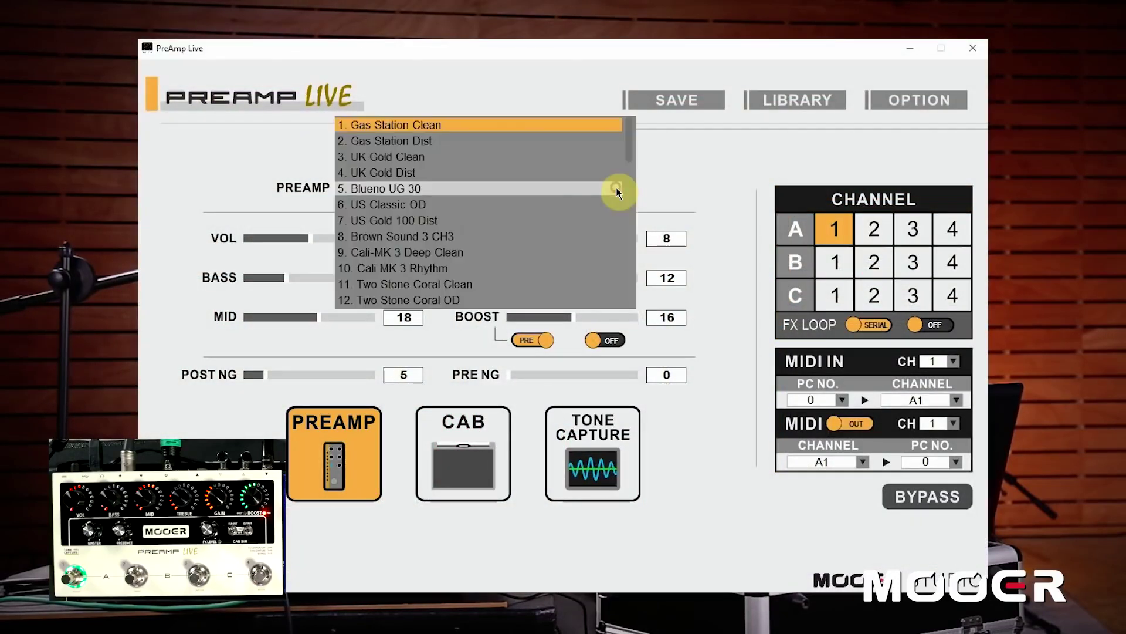
scroll(598, 189, "down", 8)
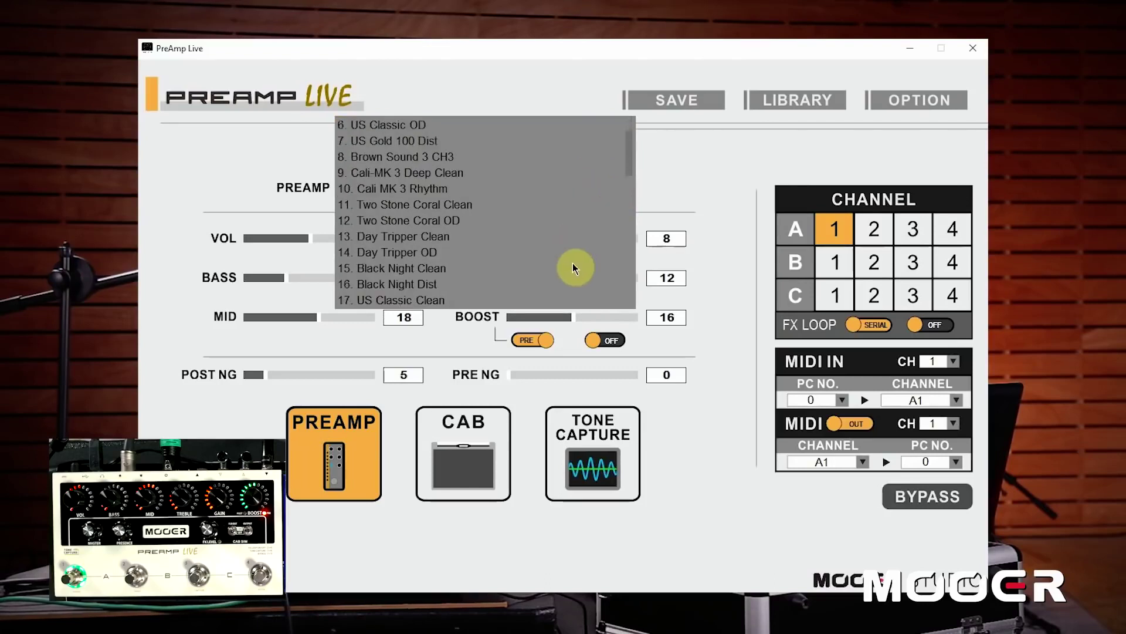
scroll(558, 241, "down", 9)
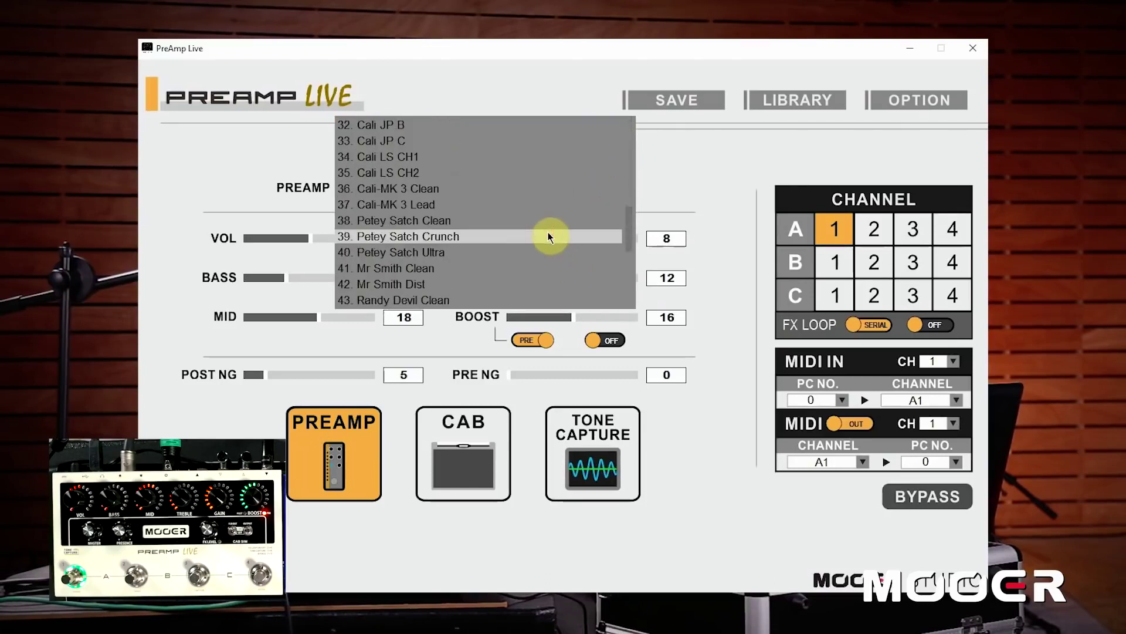
scroll(551, 249, "down", 2)
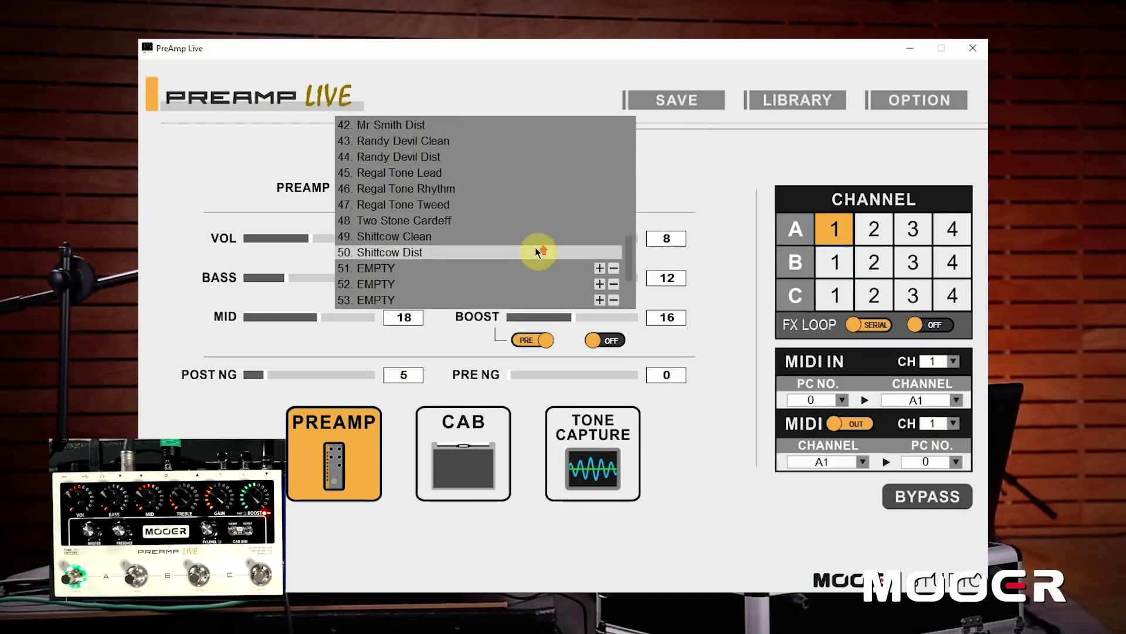
scroll(536, 251, "up", 9)
scroll(535, 246, "up", 5)
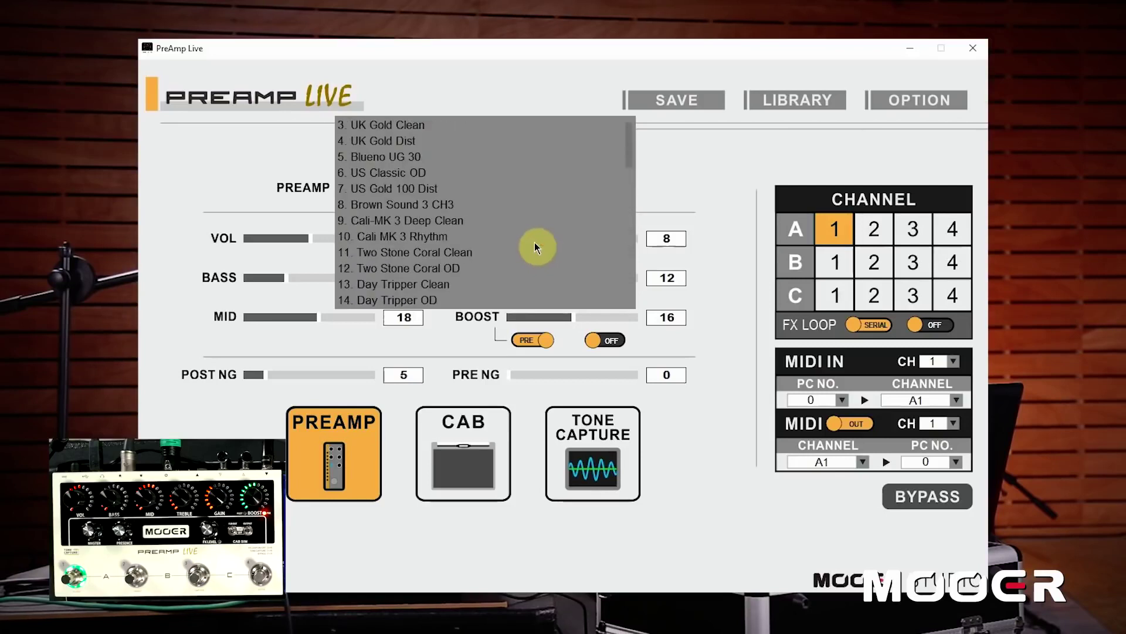
scroll(543, 227, "down", 14)
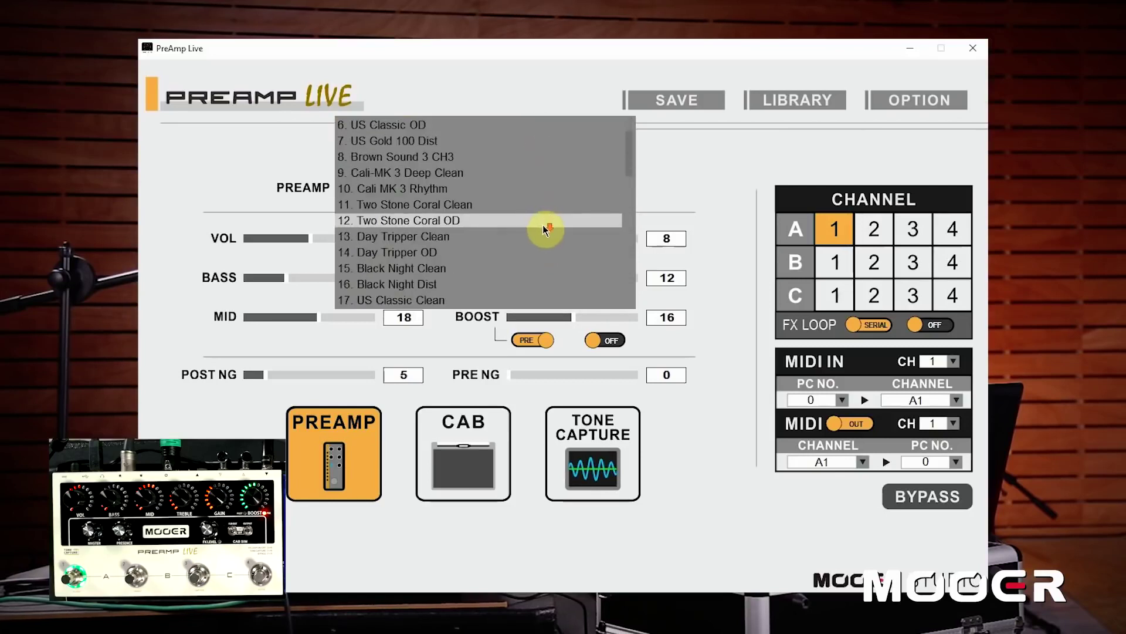
scroll(544, 231, "down", 2)
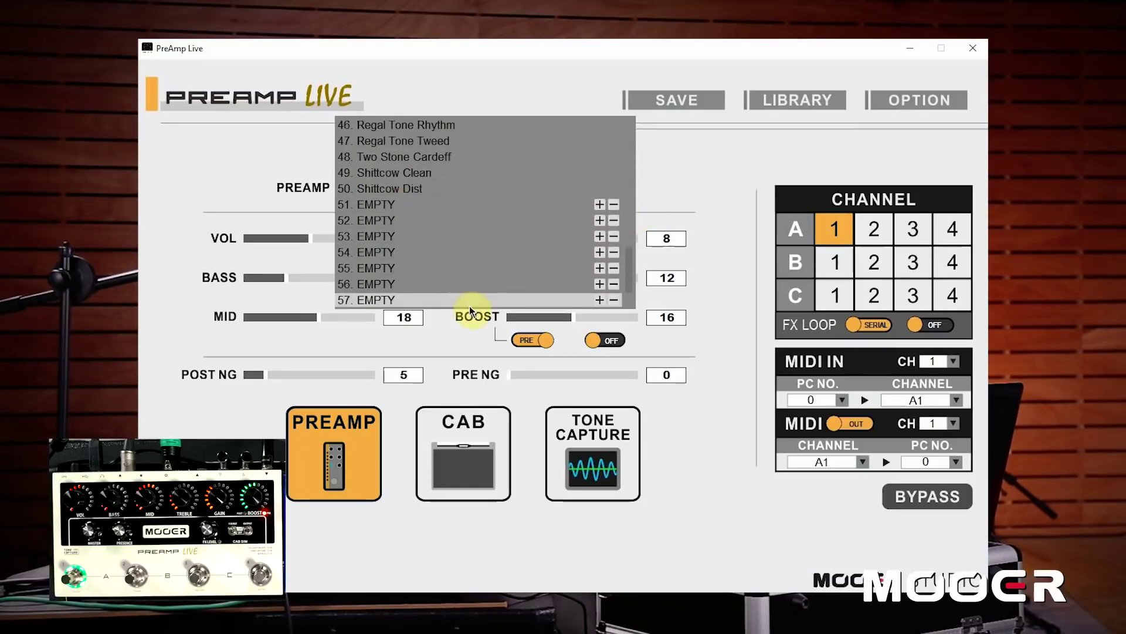
scroll(505, 202, "up", 1)
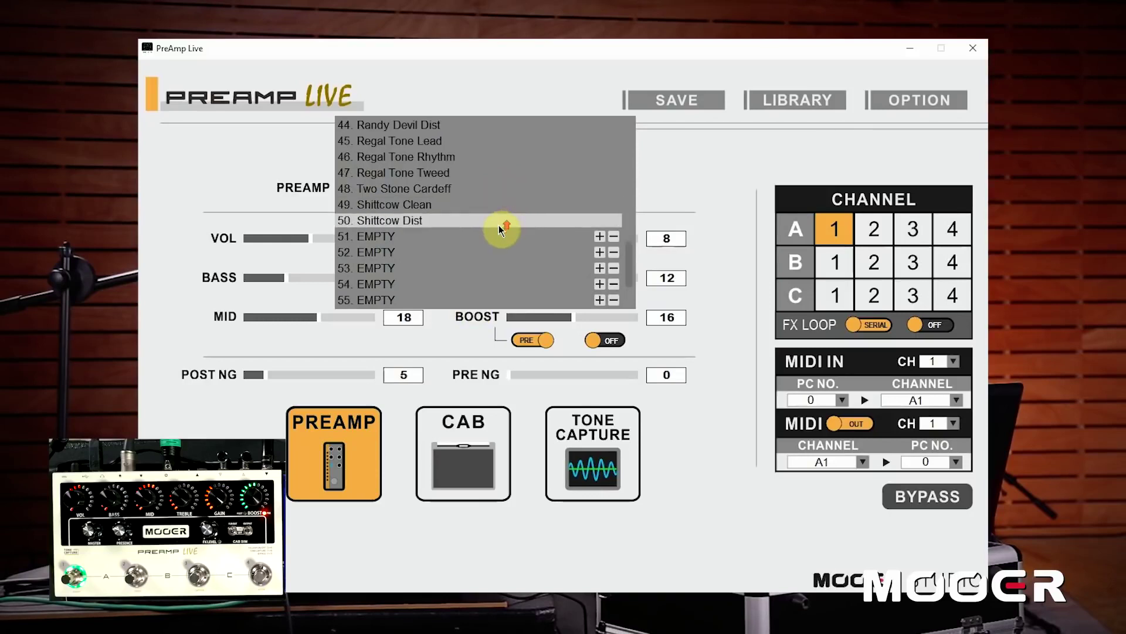
scroll(499, 224, "up", 10)
scroll(500, 222, "up", 6)
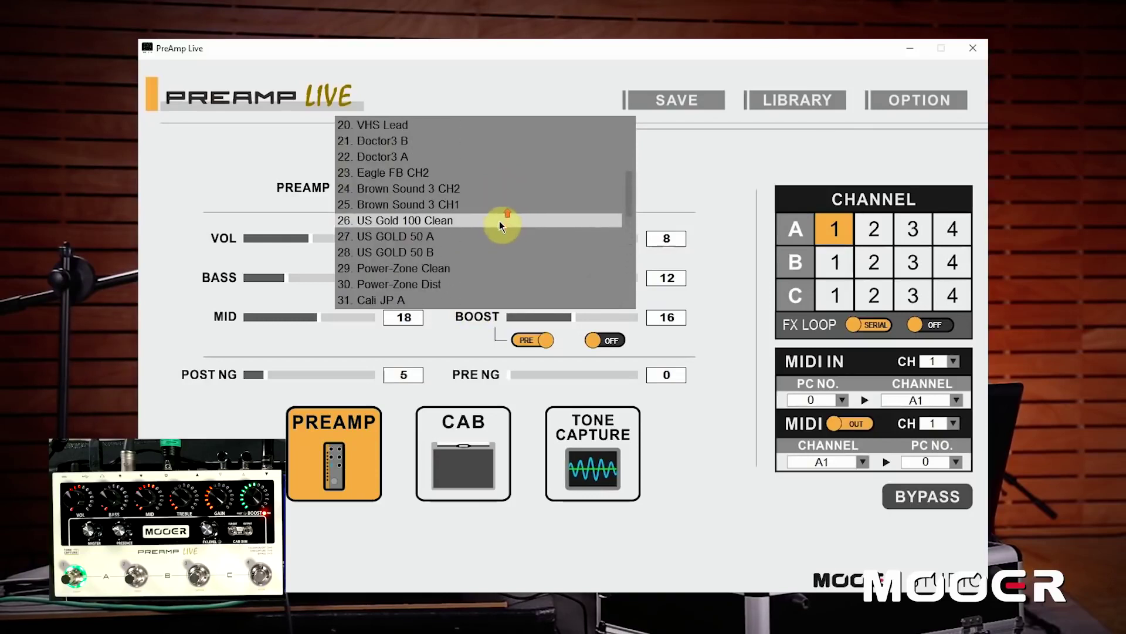
scroll(502, 220, "up", 5)
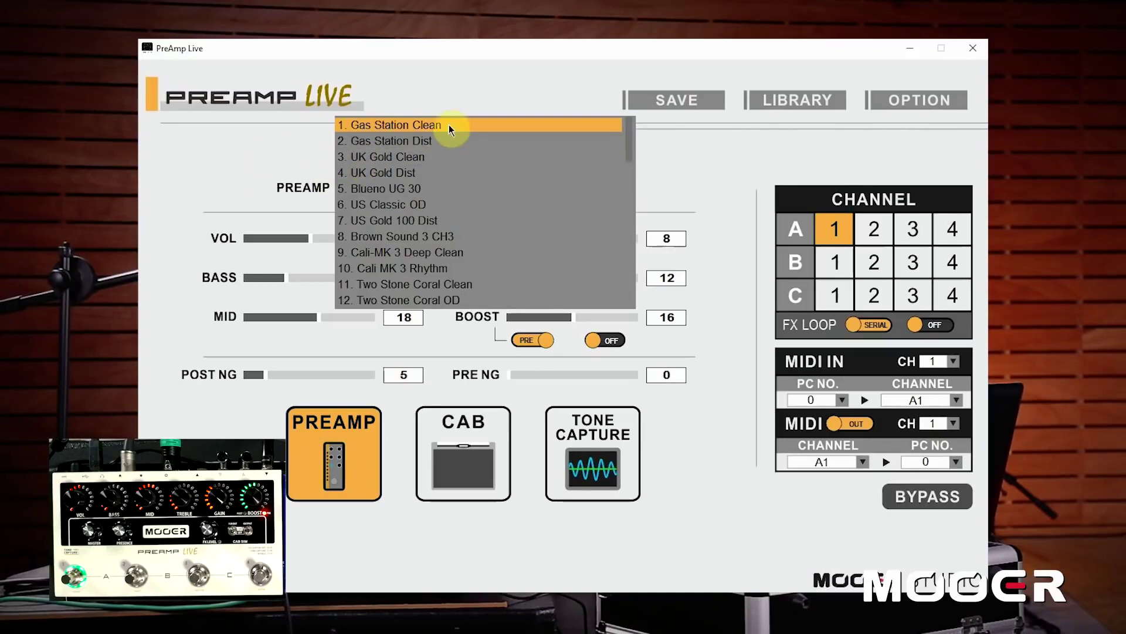
left_click(178, 142)
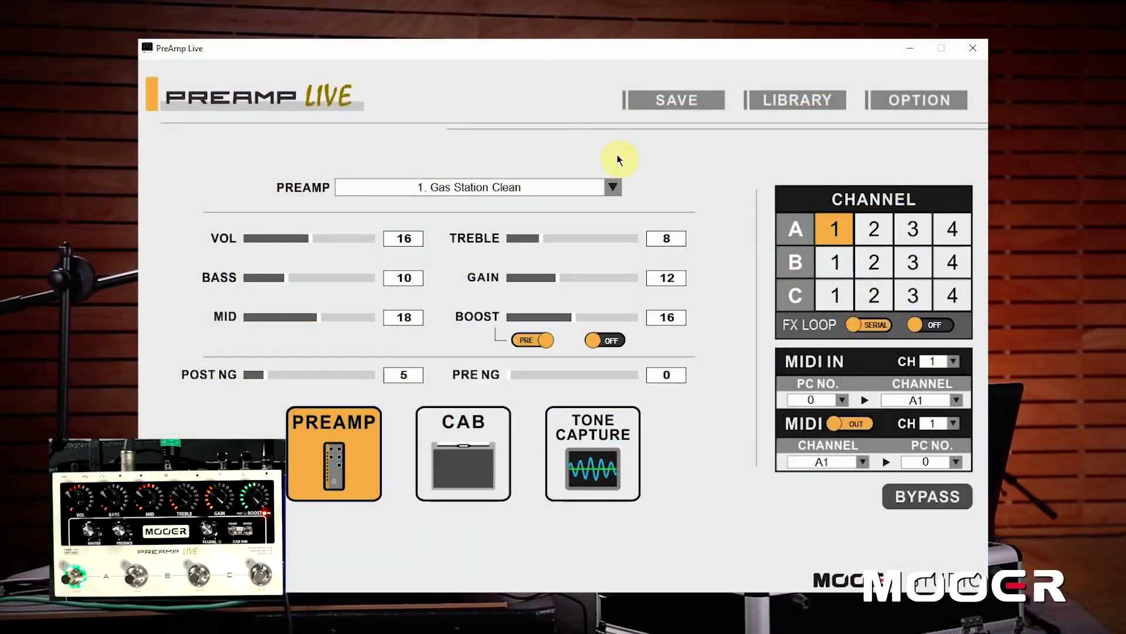
Try the Cali-MK 3 Deep Clean preamp model on channel A1, and settle on US Classic OD.
left_click(613, 183)
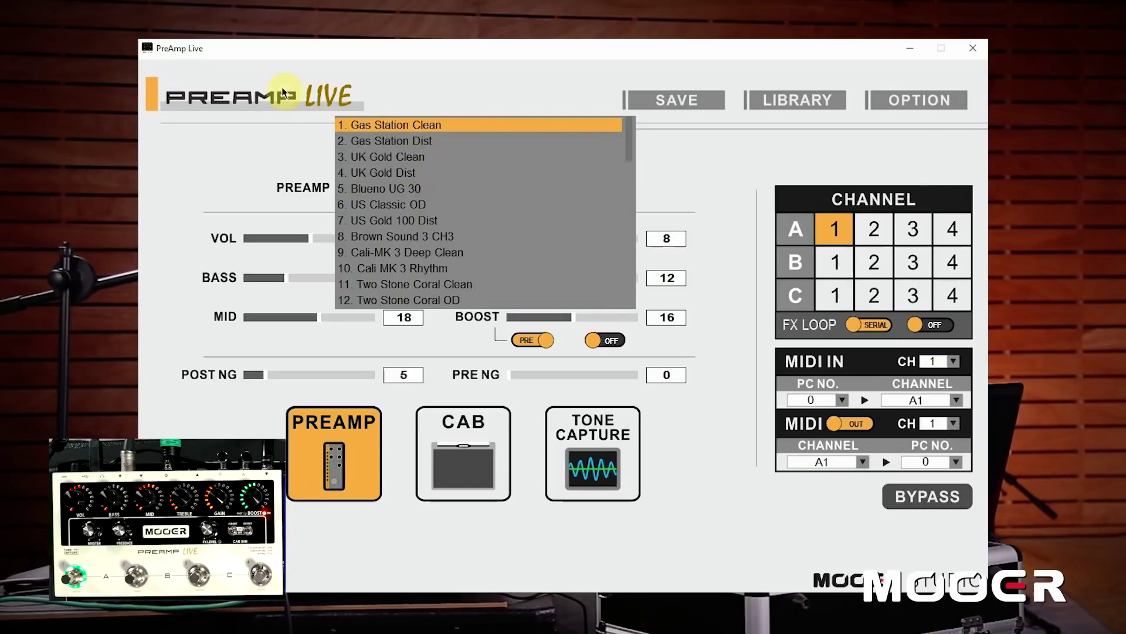
left_click(473, 254)
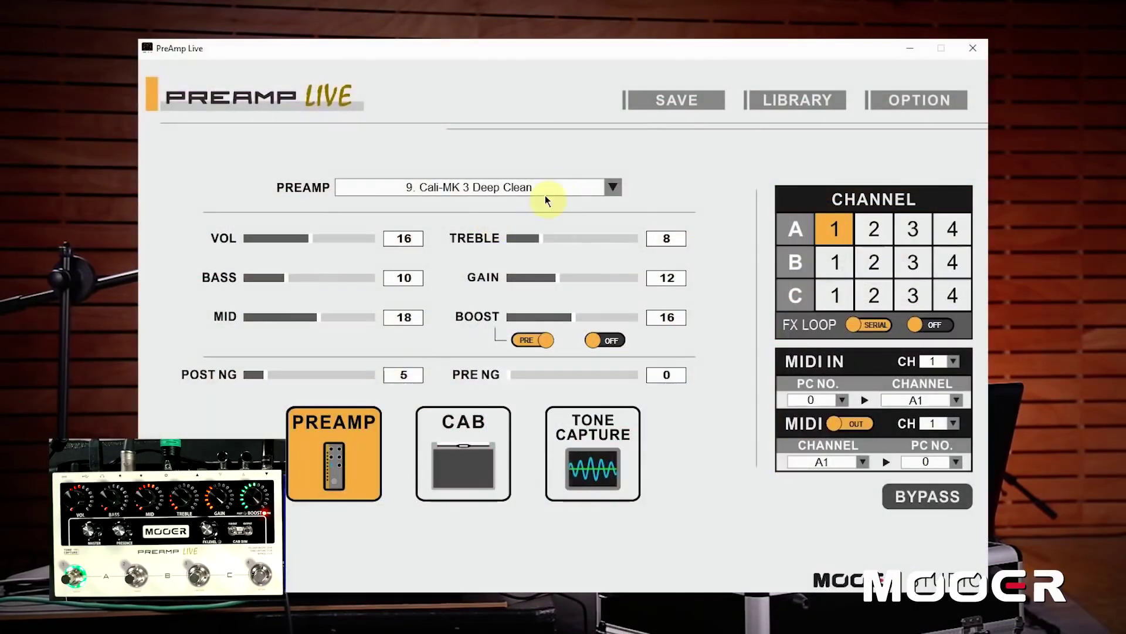
left_click(544, 195)
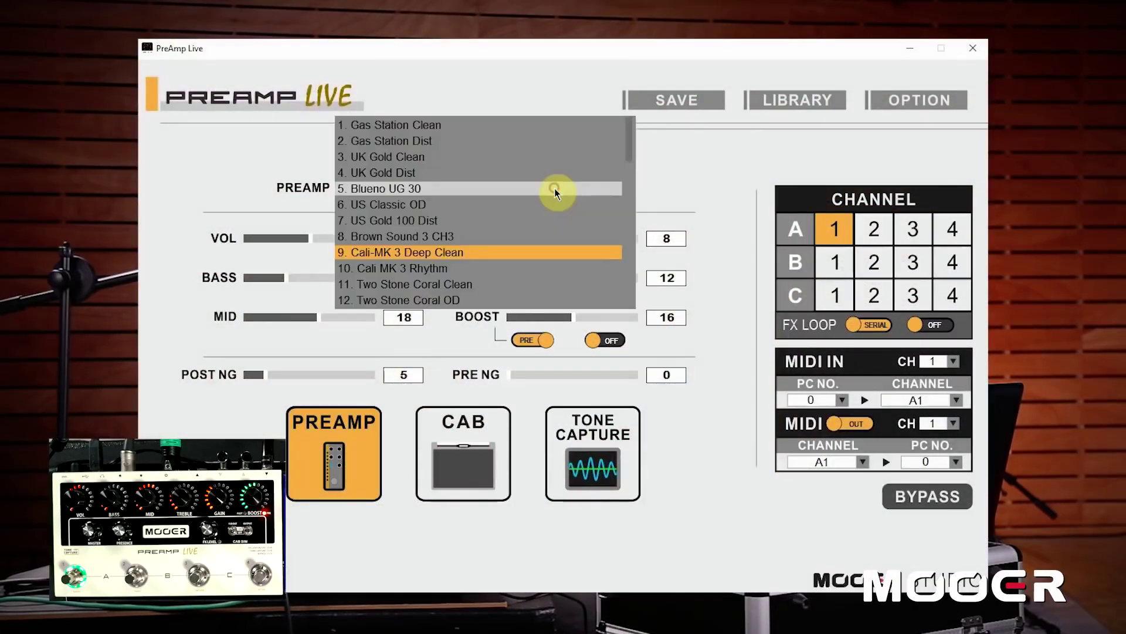
left_click(507, 204)
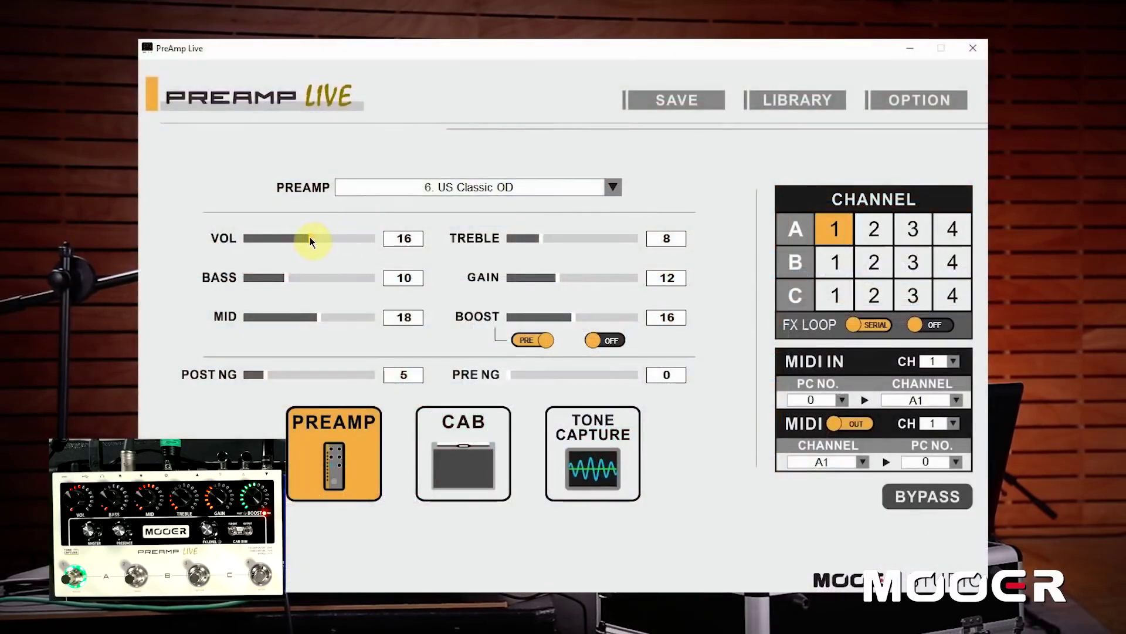
Set the preamp's volume to 25, bass to 17, mid to 14 and boost to 14.
left_click_drag(282, 281, 320, 280)
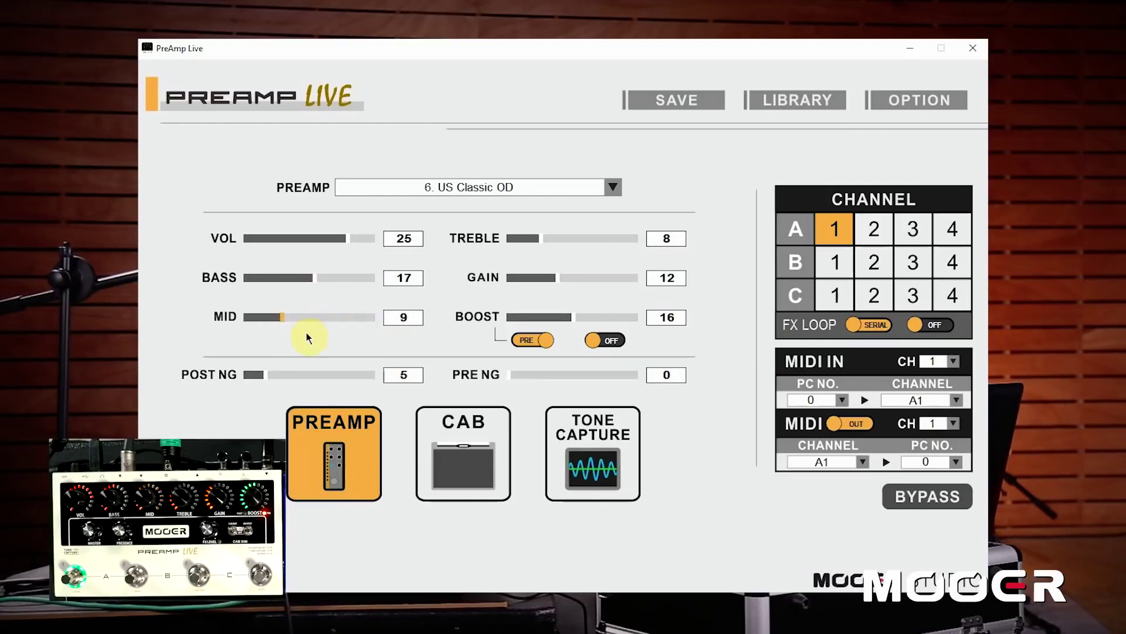
left_click_drag(325, 328, 307, 327)
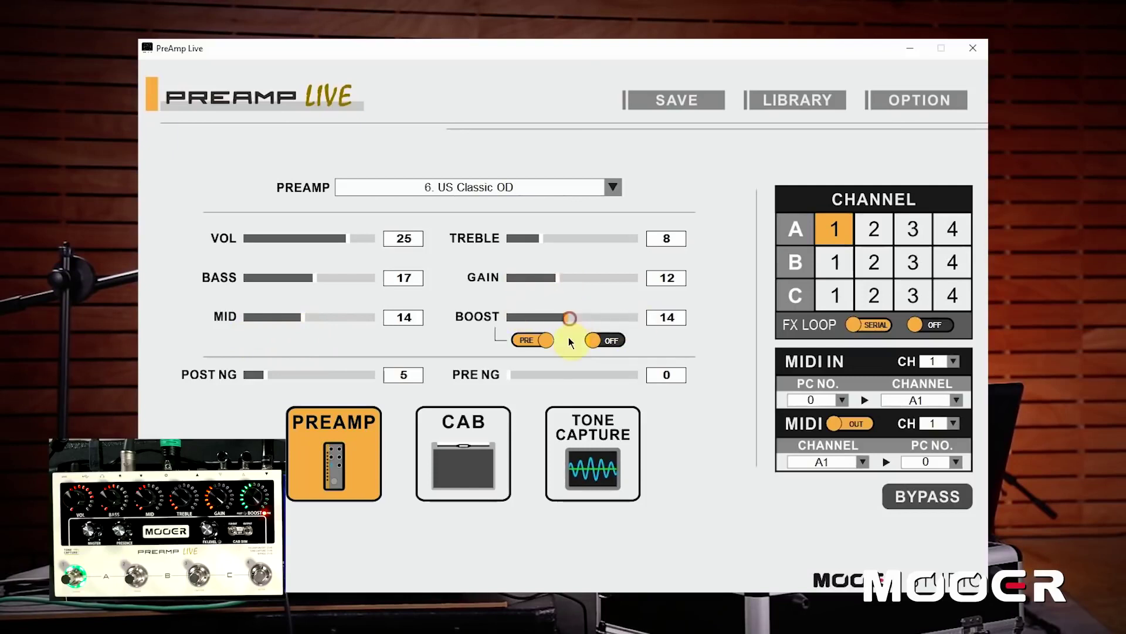
Try switching the boost on and changing its placement to post and back to pre.
left_click(600, 343)
left_click(533, 338)
left_click(531, 340)
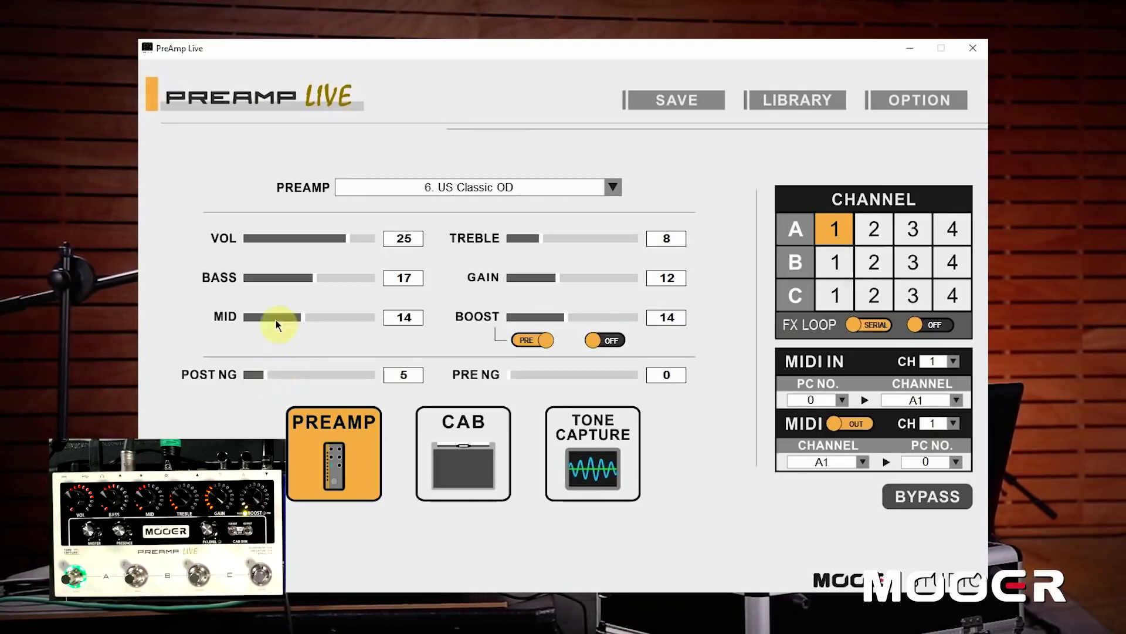
Set the post noise gate to 9 and leave the pre noise gate at 0.
left_click(267, 375)
mouse_move(267, 378)
left_mouse_down()
mouse_move(347, 373)
mouse_move(282, 375)
left_mouse_up()
mouse_move(510, 372)
left_mouse_down()
mouse_move(610, 377)
mouse_move(503, 377)
left_mouse_up()
left_click(325, 452)
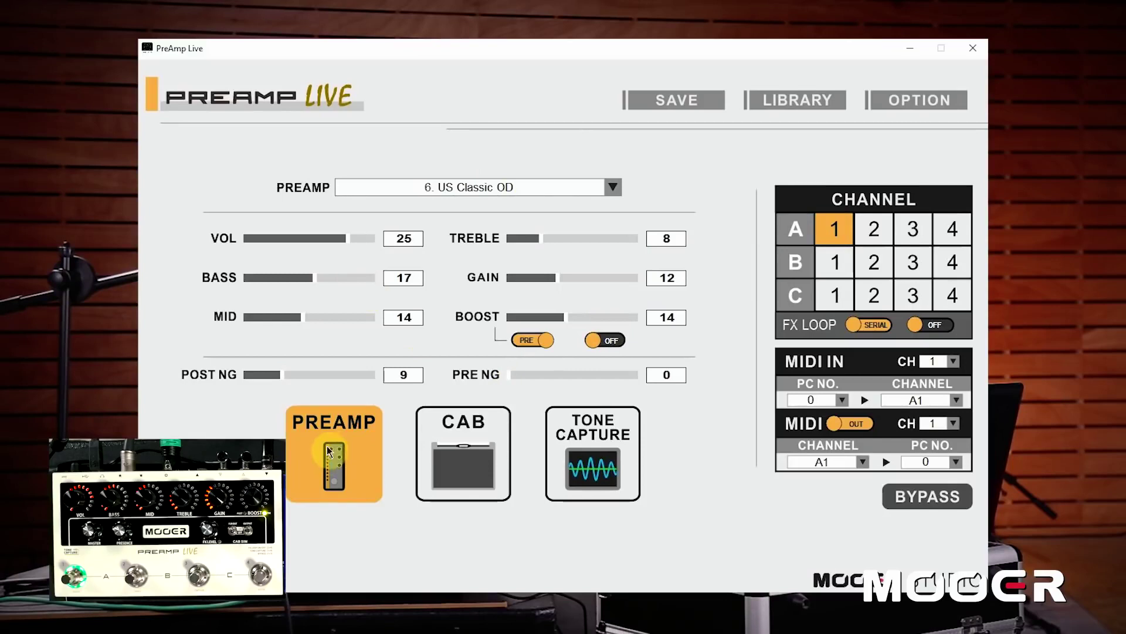
In the cabinet settings, switch the power amp on and set the tube bias to 27.
left_click(476, 467)
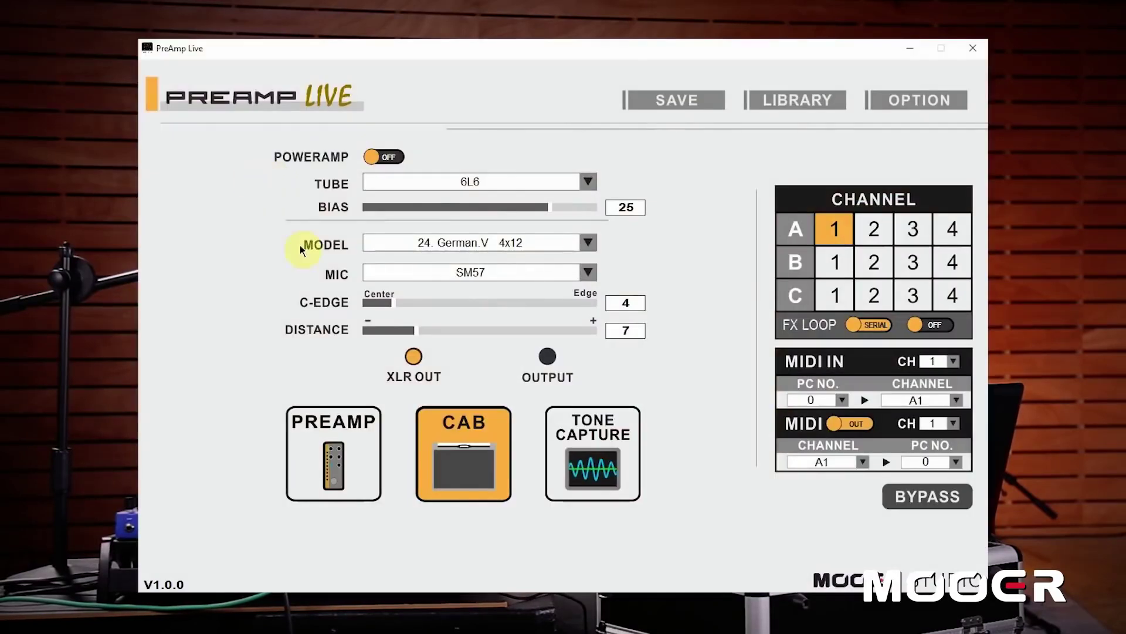
left_click(385, 157)
left_click(561, 209)
left_click(562, 208)
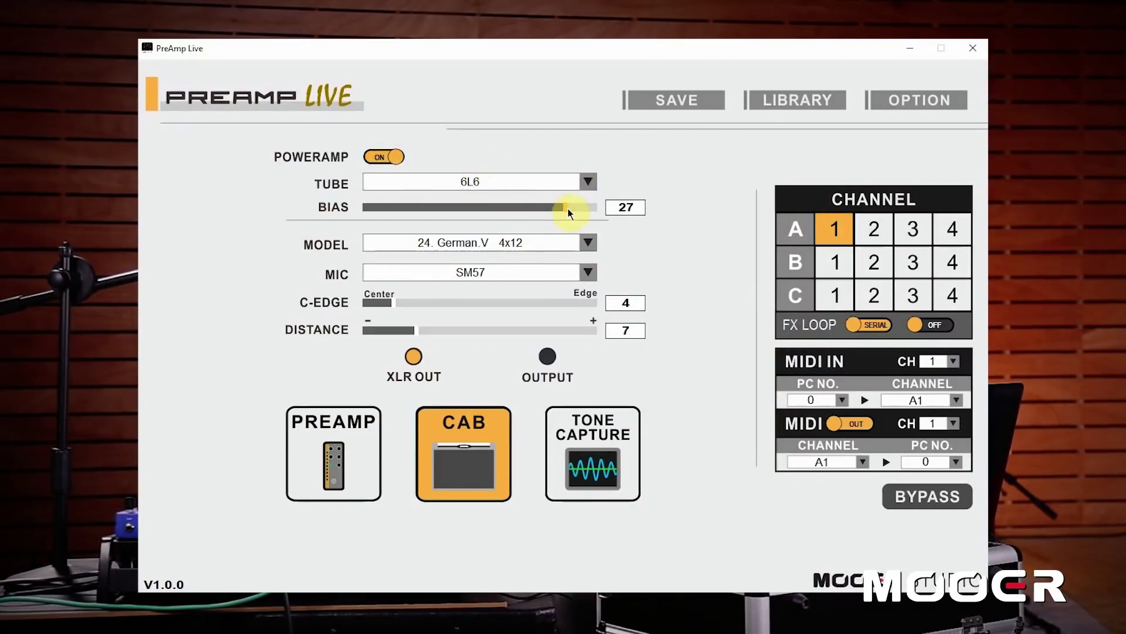
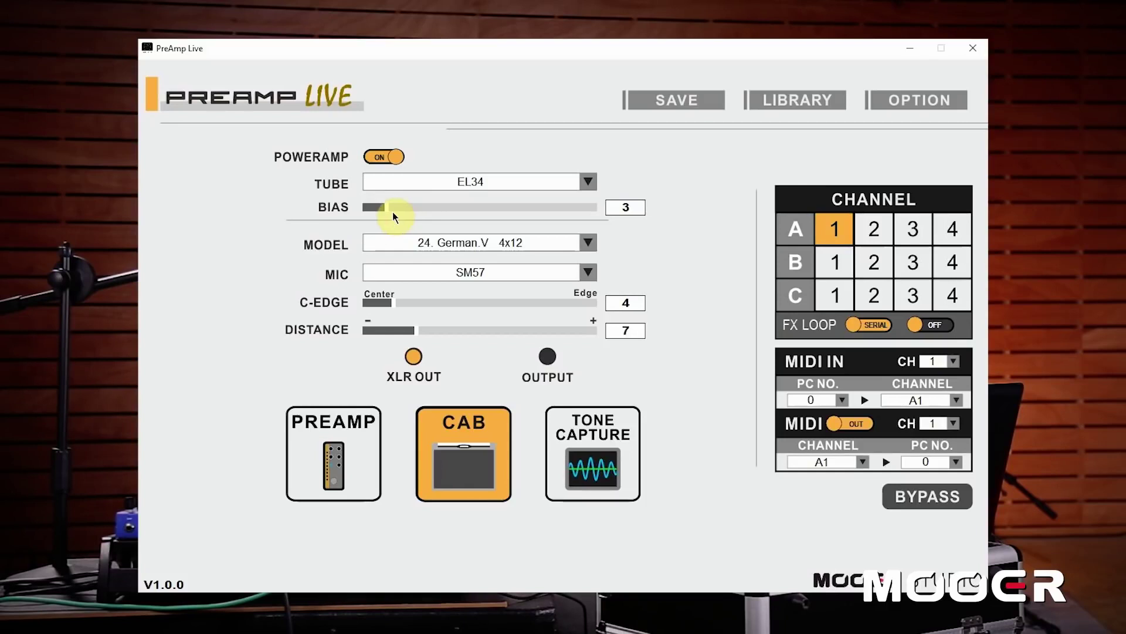
Raise the EL34 tube's bias to 27 and switch the power amp off.
left_click_drag(393, 206, 568, 214)
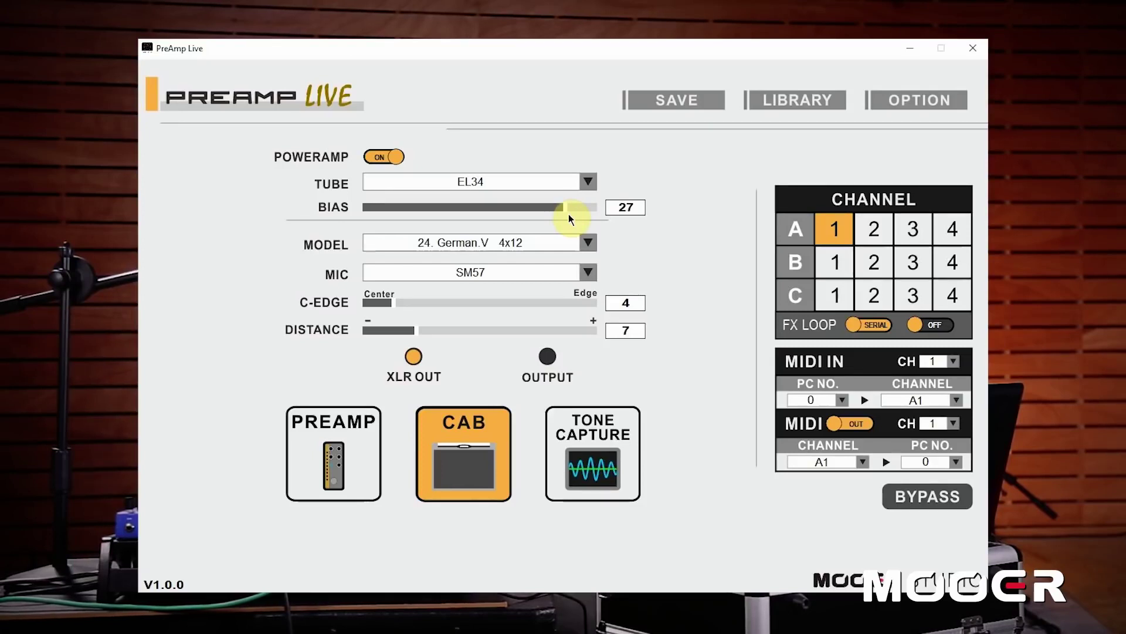
left_click(393, 157)
Choose the 59Baseman 4x10 cabinet model and the RodeNT1 microphone.
left_click(592, 246)
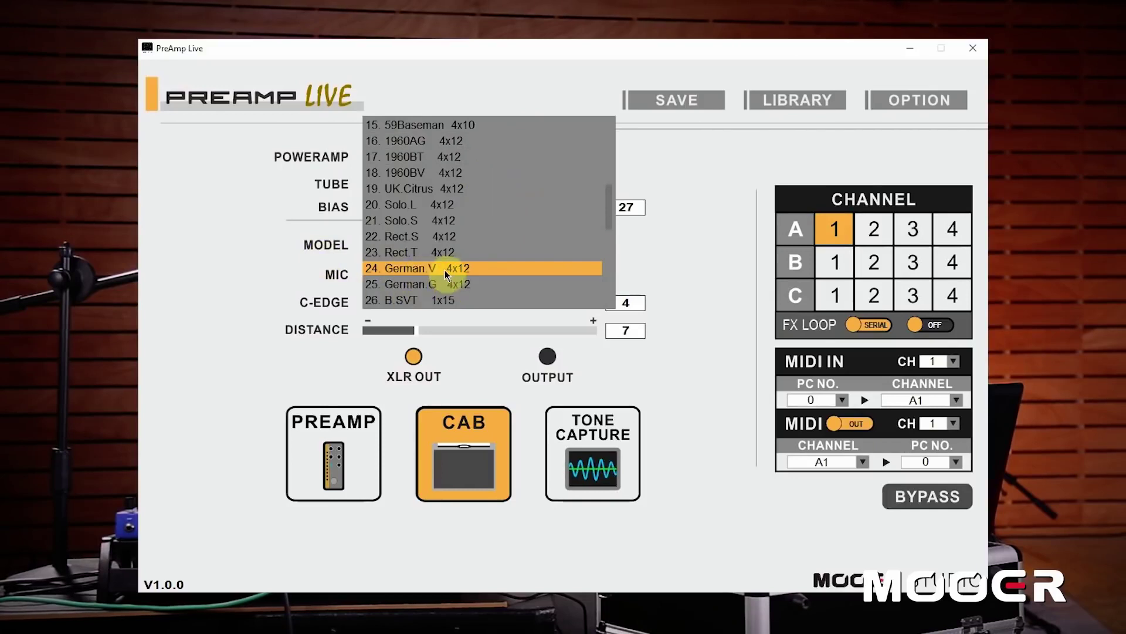
left_click(459, 125)
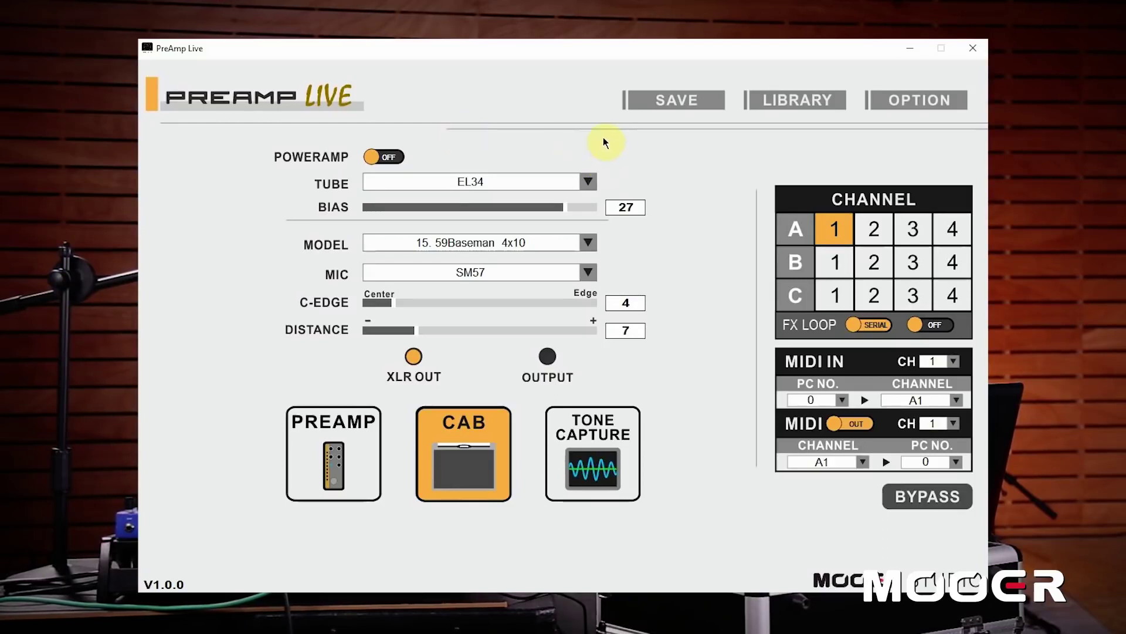
left_click(589, 273)
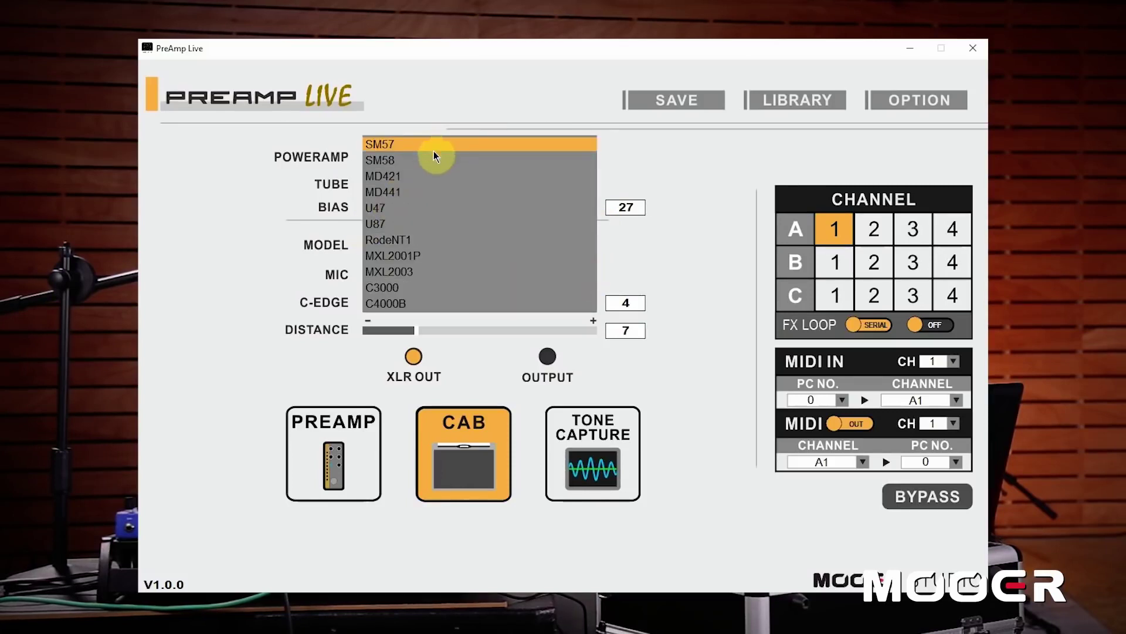
left_click(467, 244)
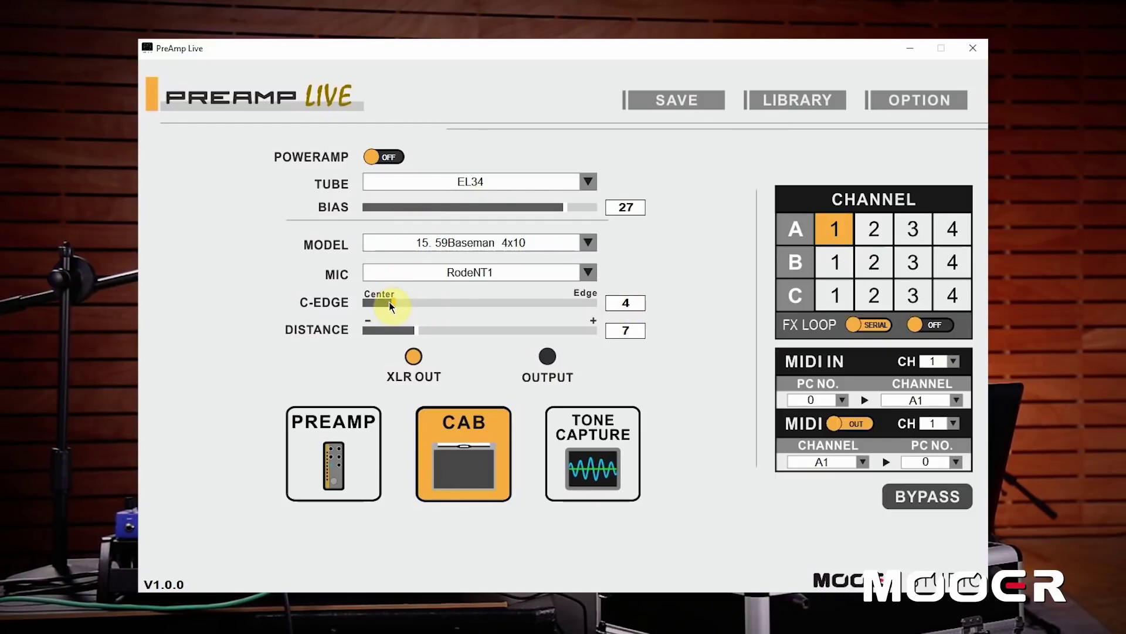
Move the microphone's C-Edge position to the center and out to the edge, at 31.
left_click_drag(392, 302, 364, 300)
left_click_drag(375, 301, 614, 304)
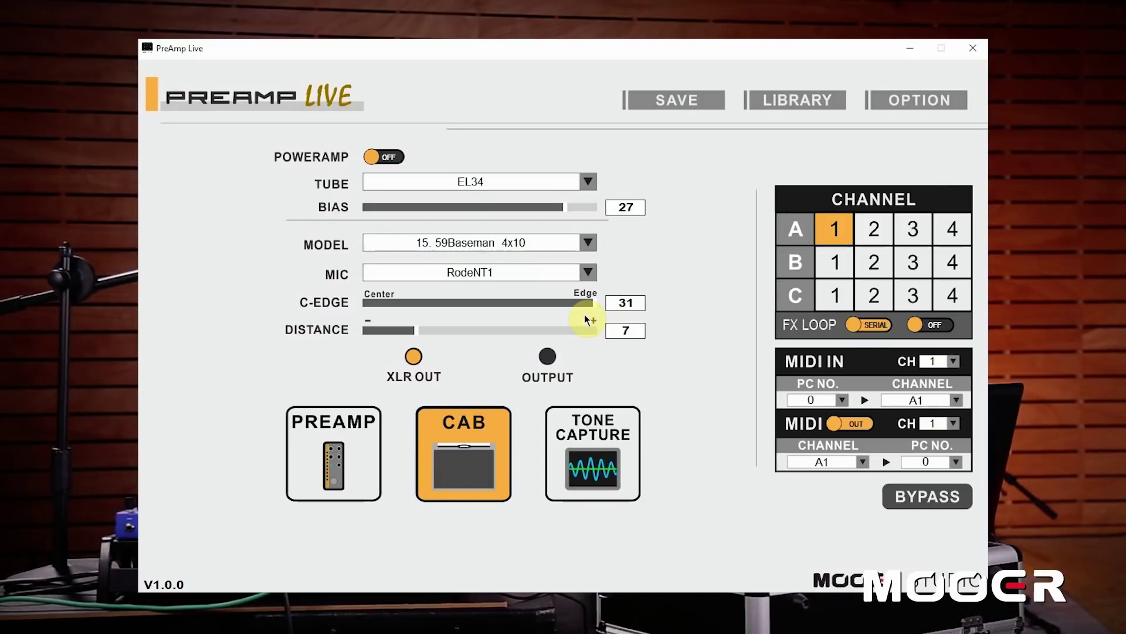
Move the microphone's C-Edge to the center and set it to 6, and sweep its distance from 0 up to 31.
left_click_drag(543, 306, 359, 297)
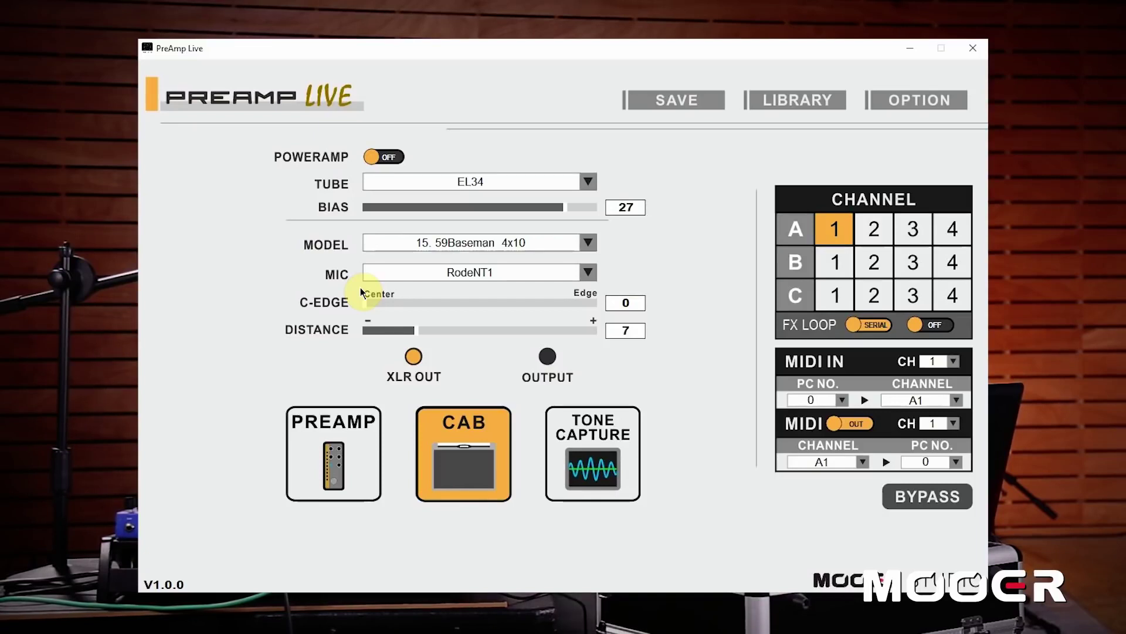
left_click_drag(361, 288, 365, 328)
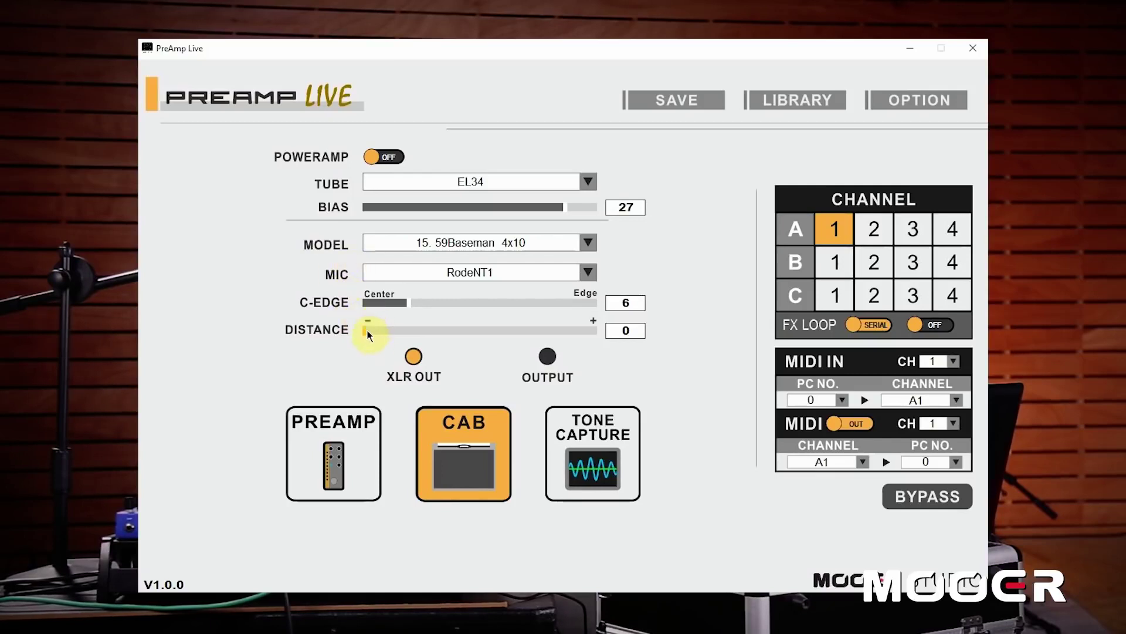
mouse_move(365, 331)
left_mouse_down()
mouse_move(618, 332)
mouse_move(458, 315)
mouse_move(451, 329)
mouse_move(348, 332)
left_mouse_up()
left_click_drag(365, 328, 629, 343)
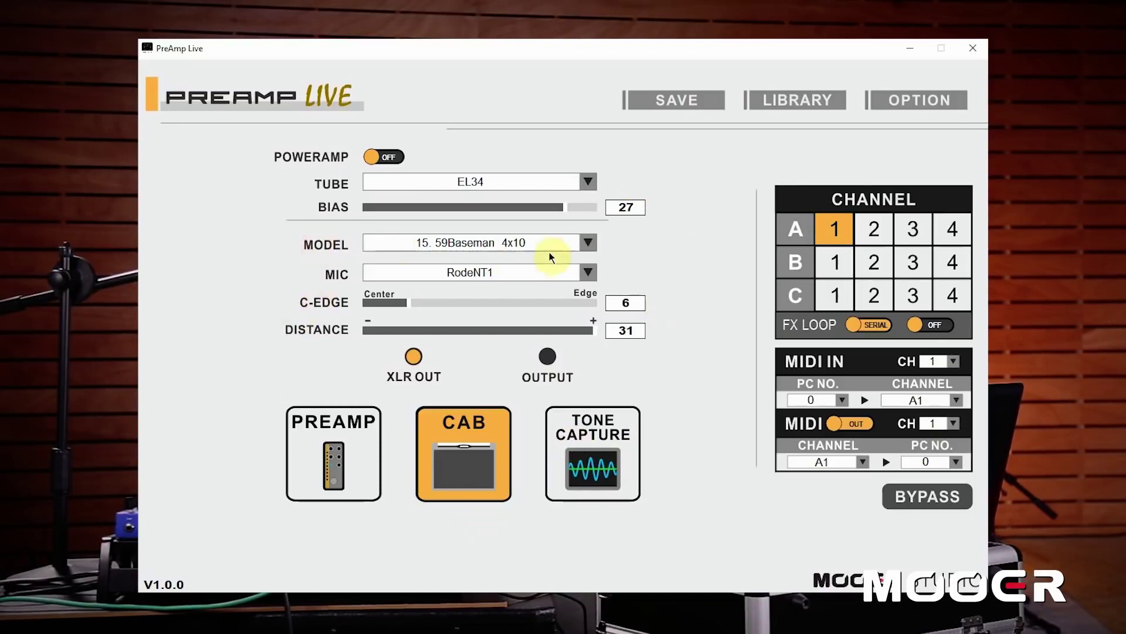
Start importing an impulse response file into the empty cabinet model slot 31.
left_click(589, 244)
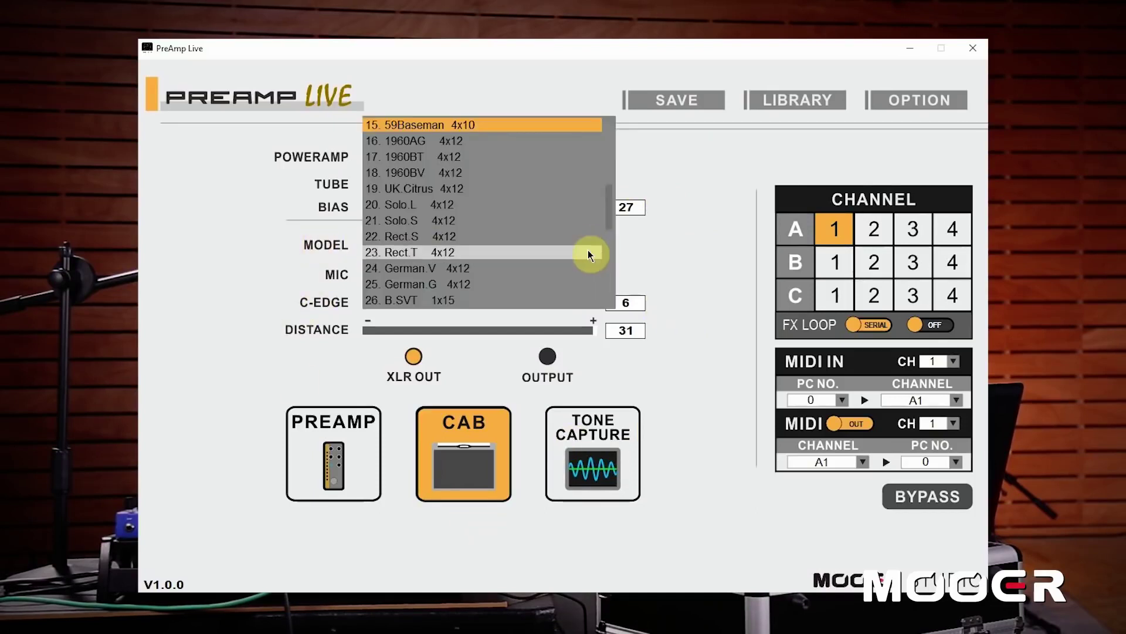
scroll(588, 250, "down", 4)
scroll(552, 208, "down", 3)
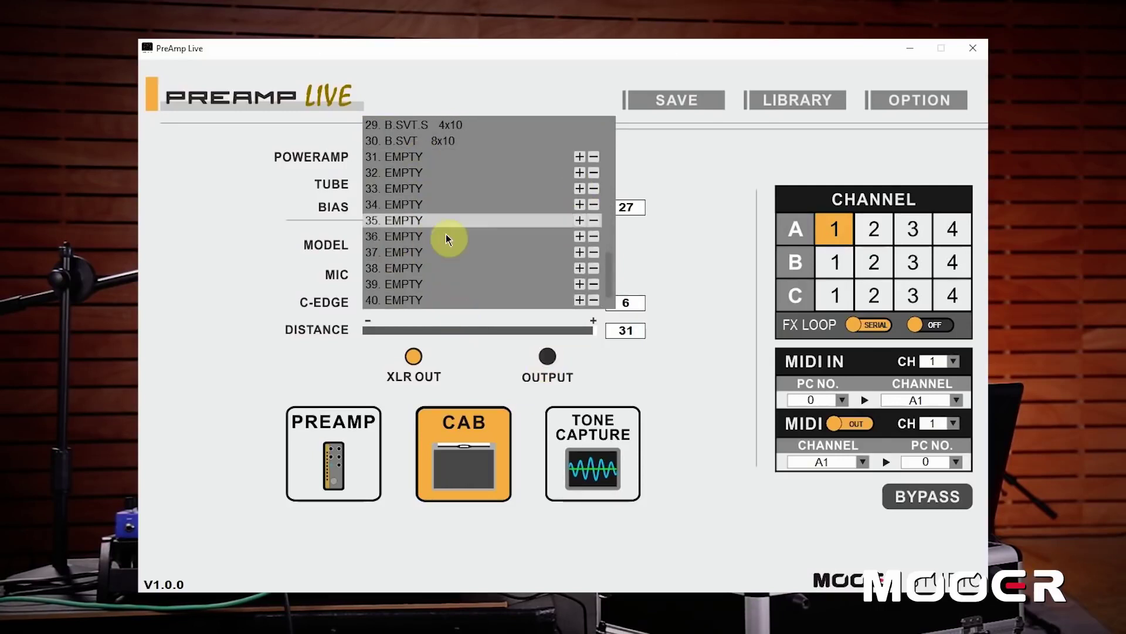
left_click(580, 157)
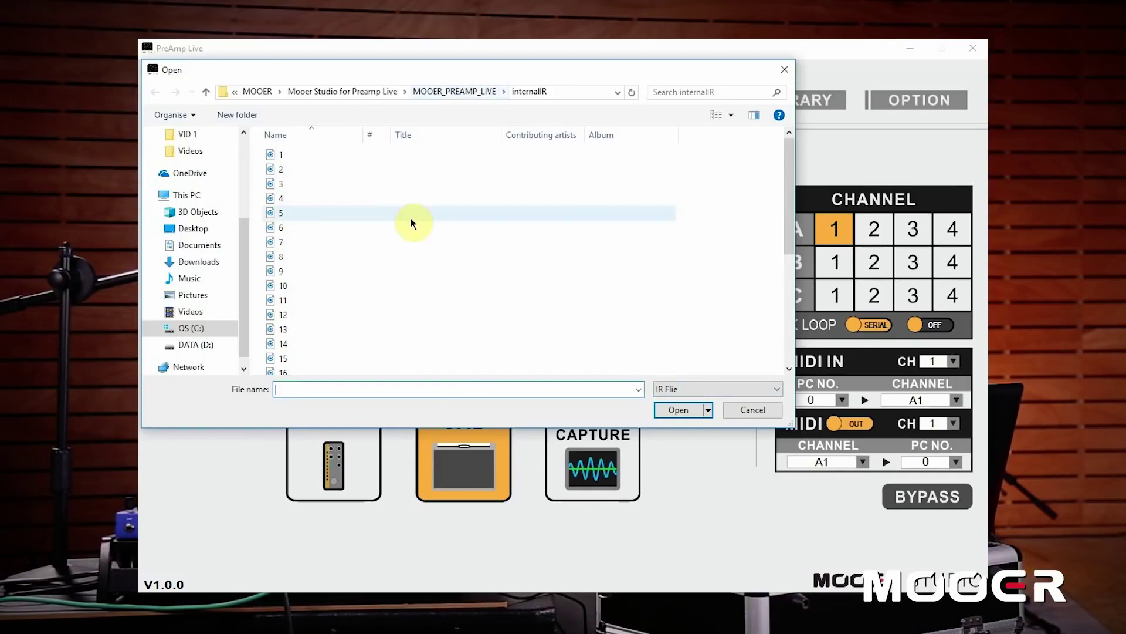
Browse to the IR folder inside MOOER > Software on the DATA (D:) drive.
left_click(262, 91)
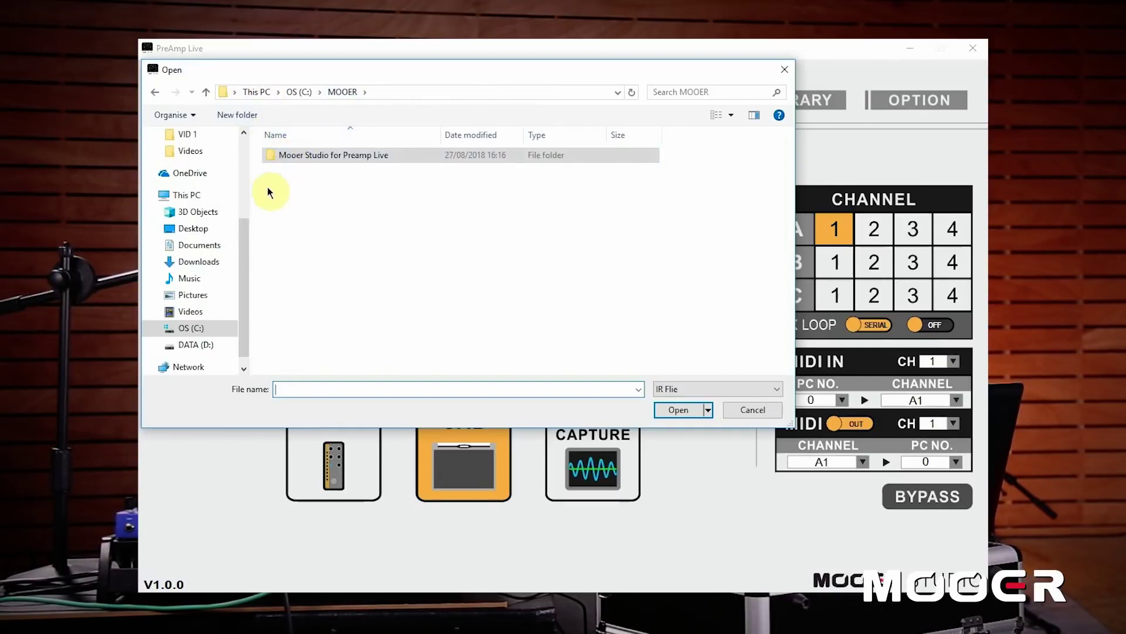
left_click(198, 347)
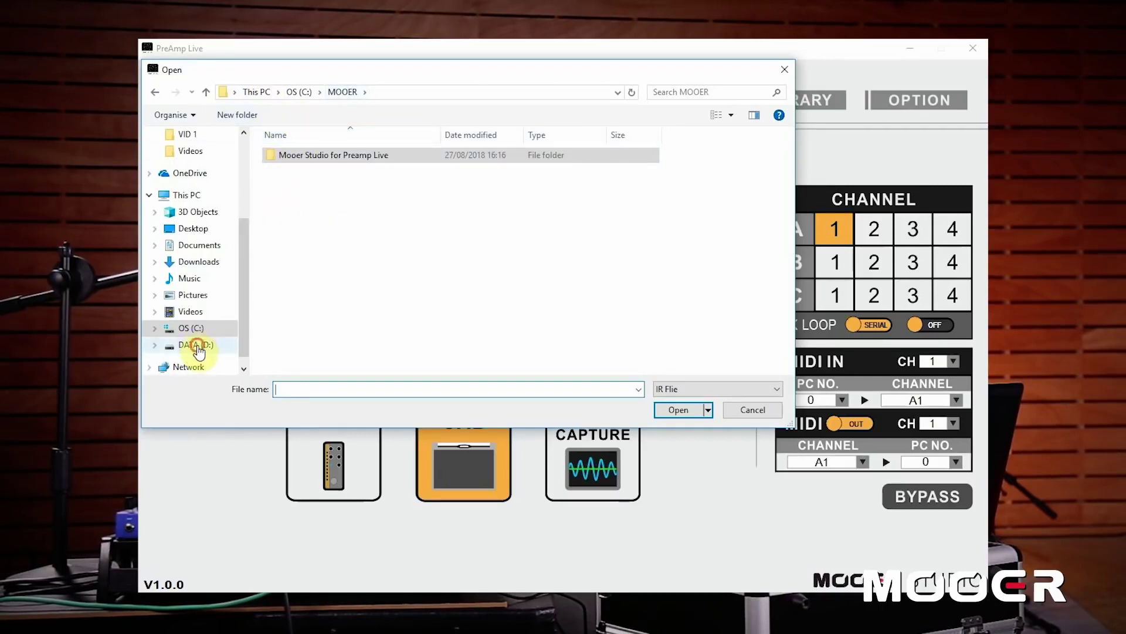
double_click(307, 329)
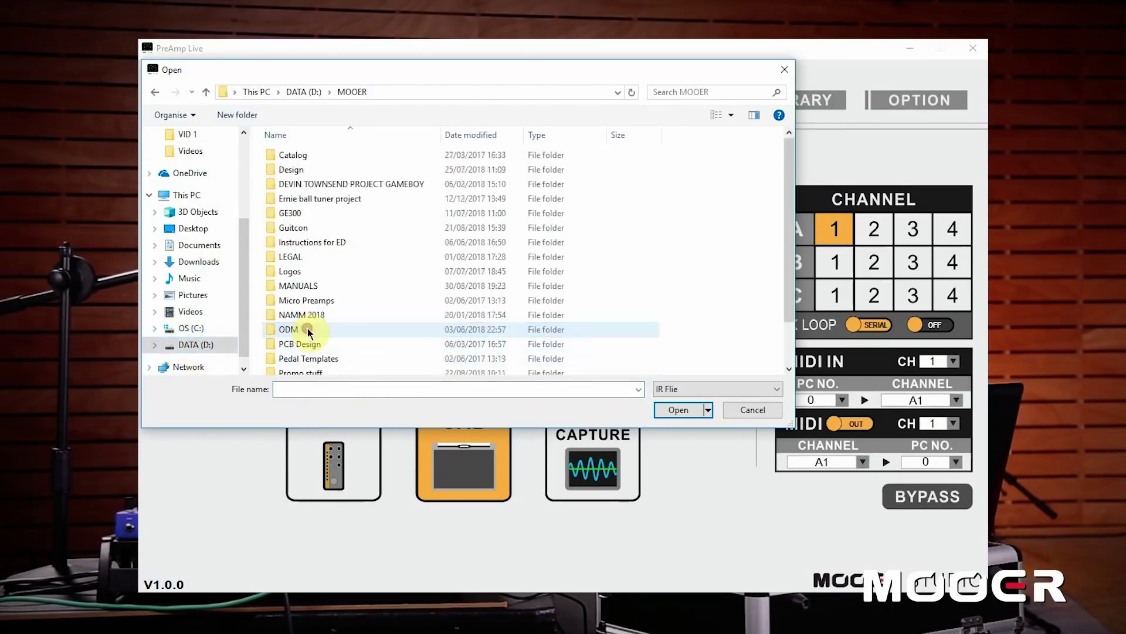
scroll(365, 322, "down", 2)
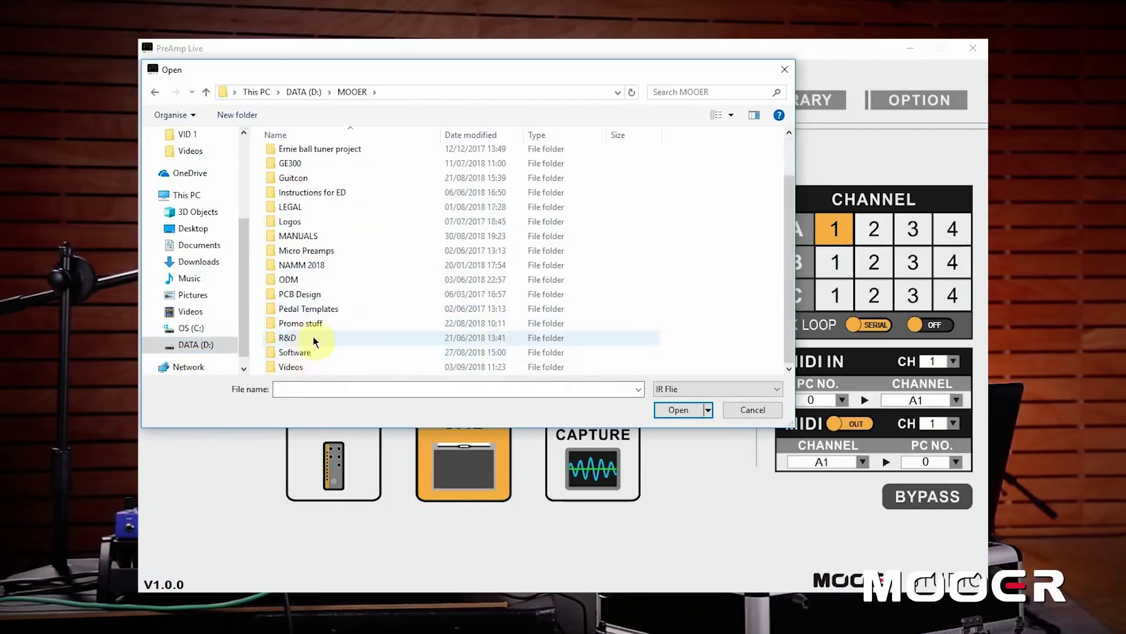
double_click(309, 352)
left_click(283, 200)
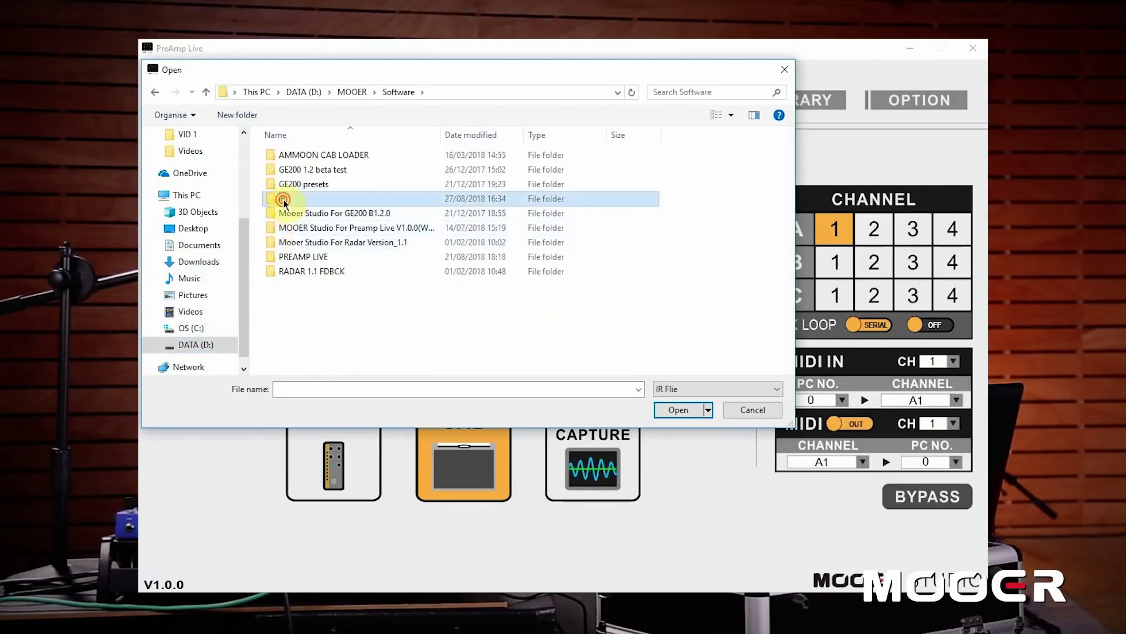
double_click(284, 199)
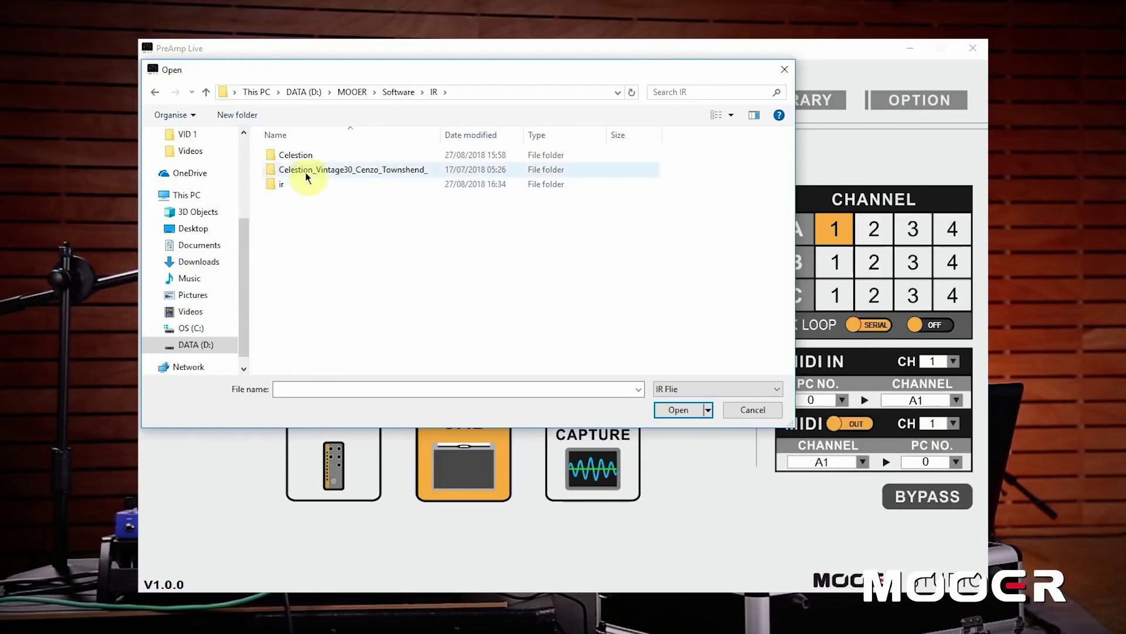
Import the first IR file from the Celestion Vintage30 - Cenzo Townshend Mix folder, under 48.0 kHz and 500 ms, into slot 31.
double_click(304, 156)
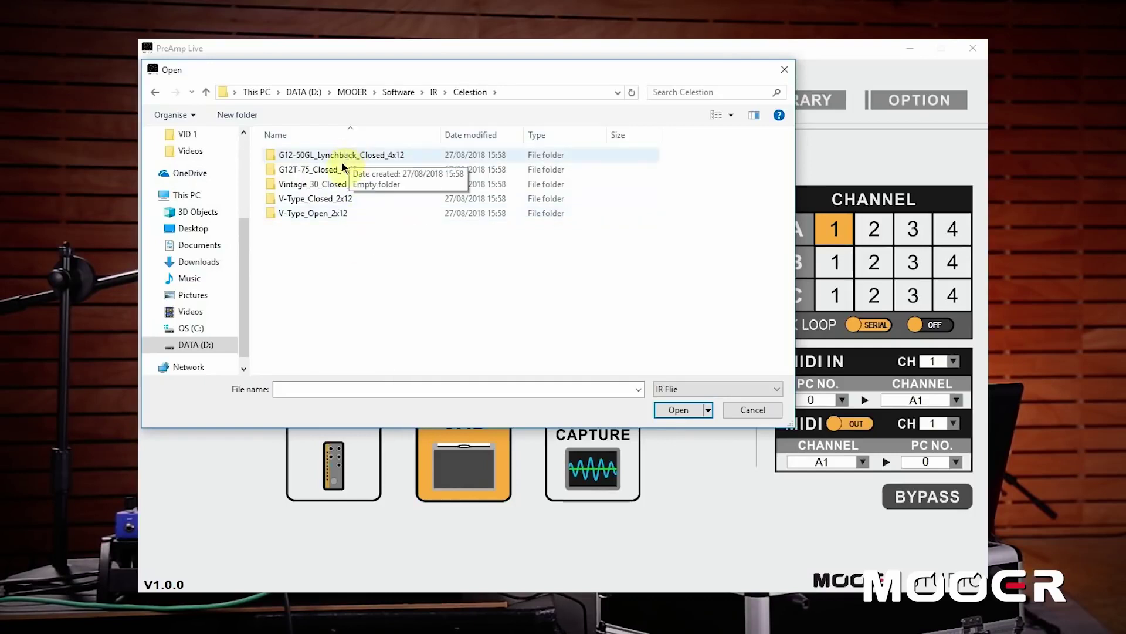
left_click(155, 92)
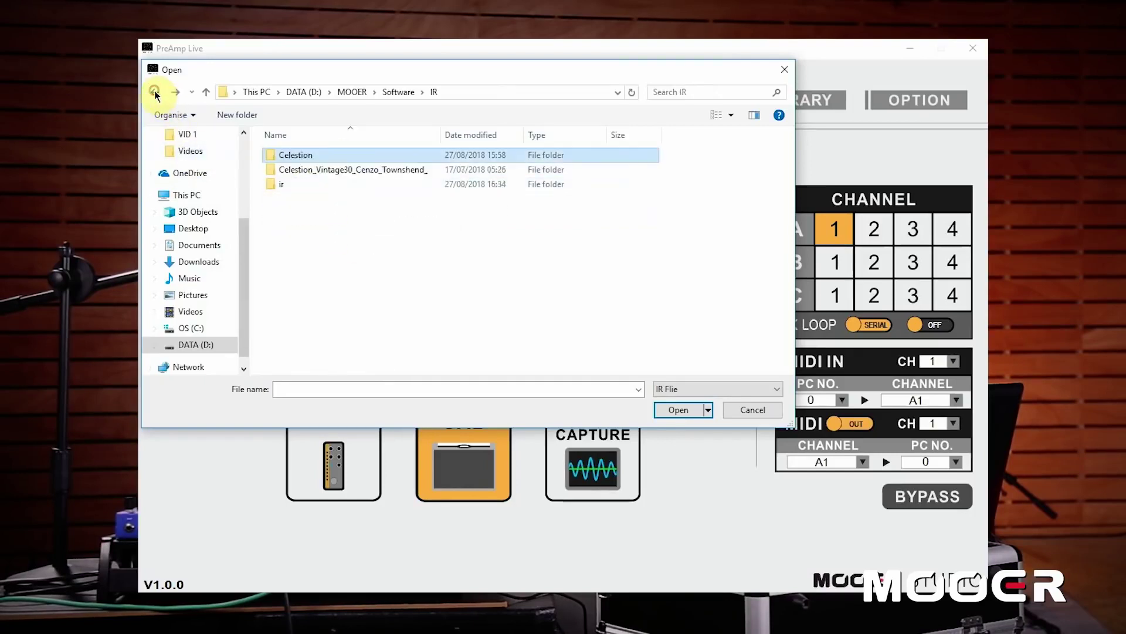
double_click(393, 171)
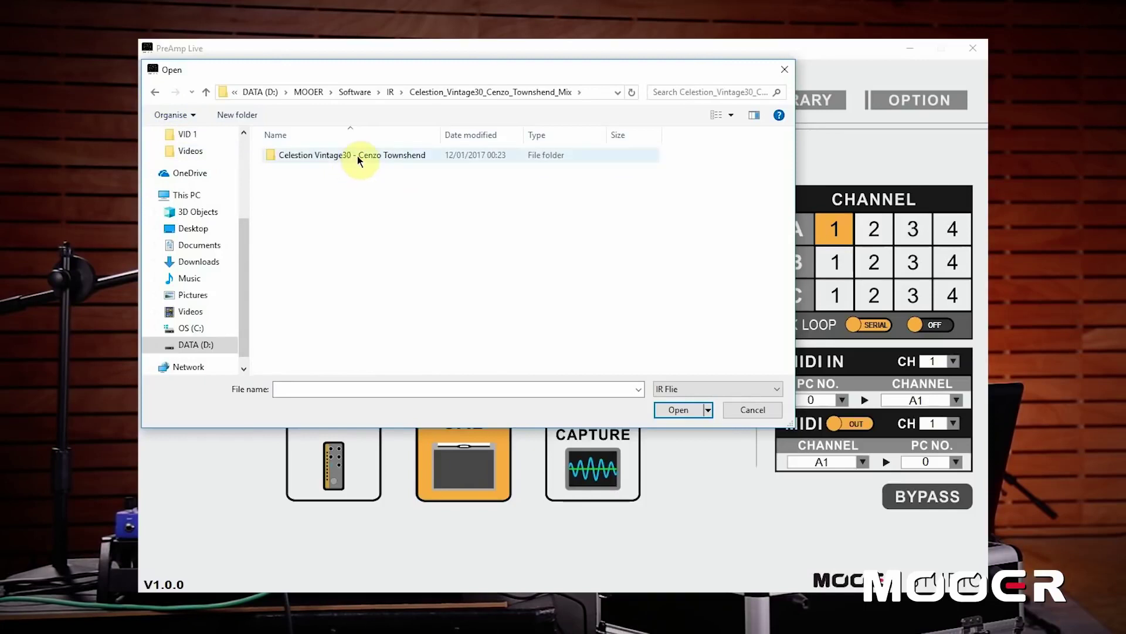
double_click(357, 156)
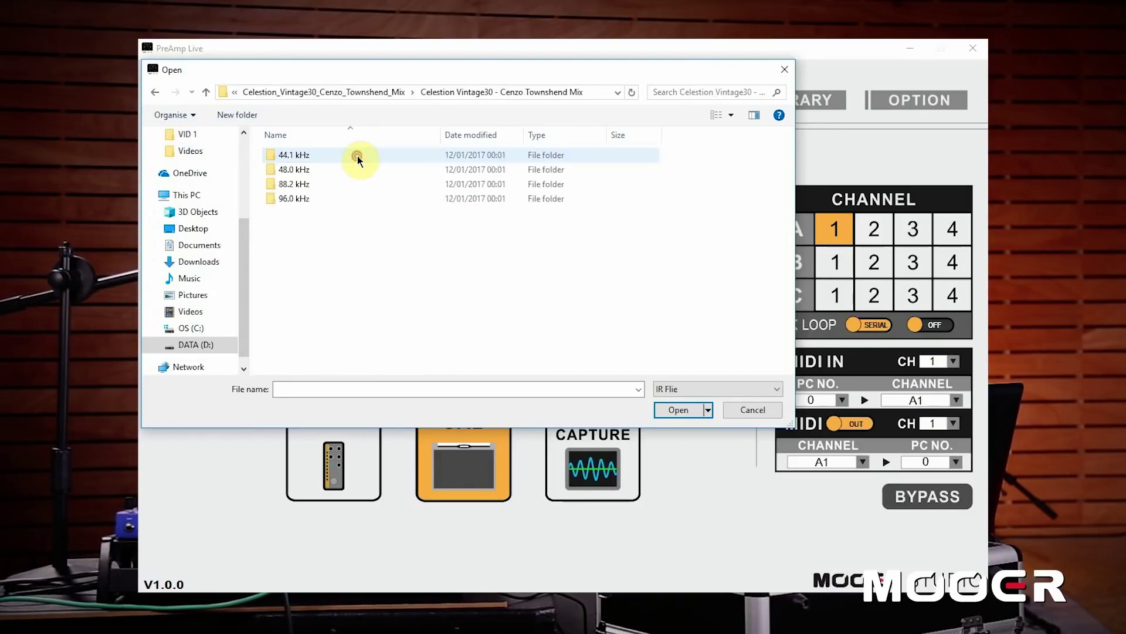
double_click(303, 172)
left_click(300, 171)
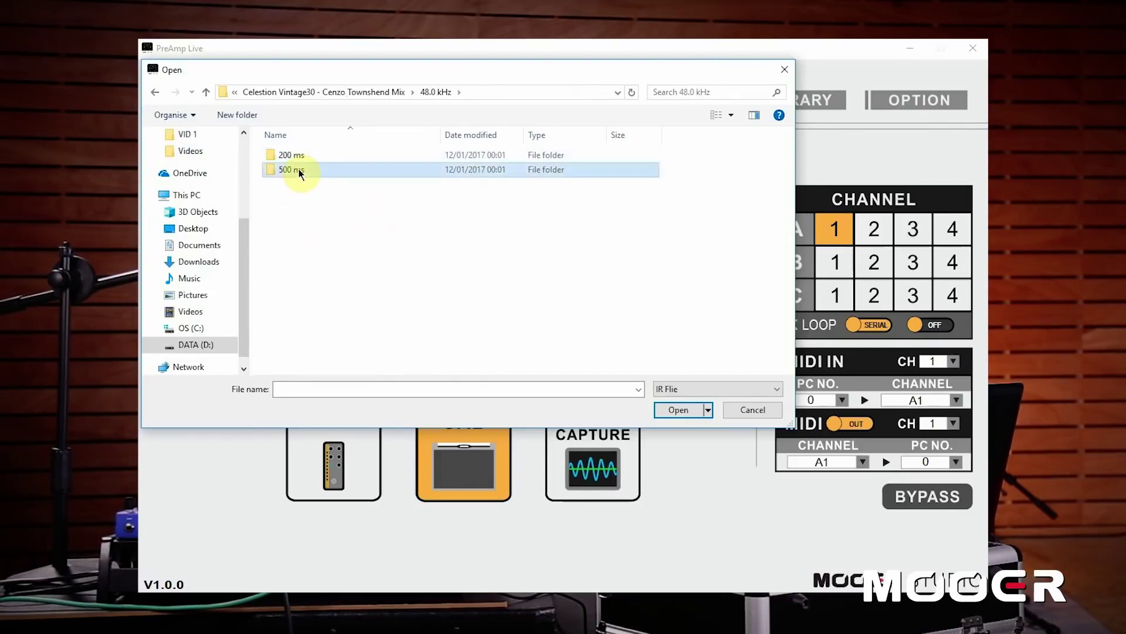
double_click(299, 172)
double_click(327, 157)
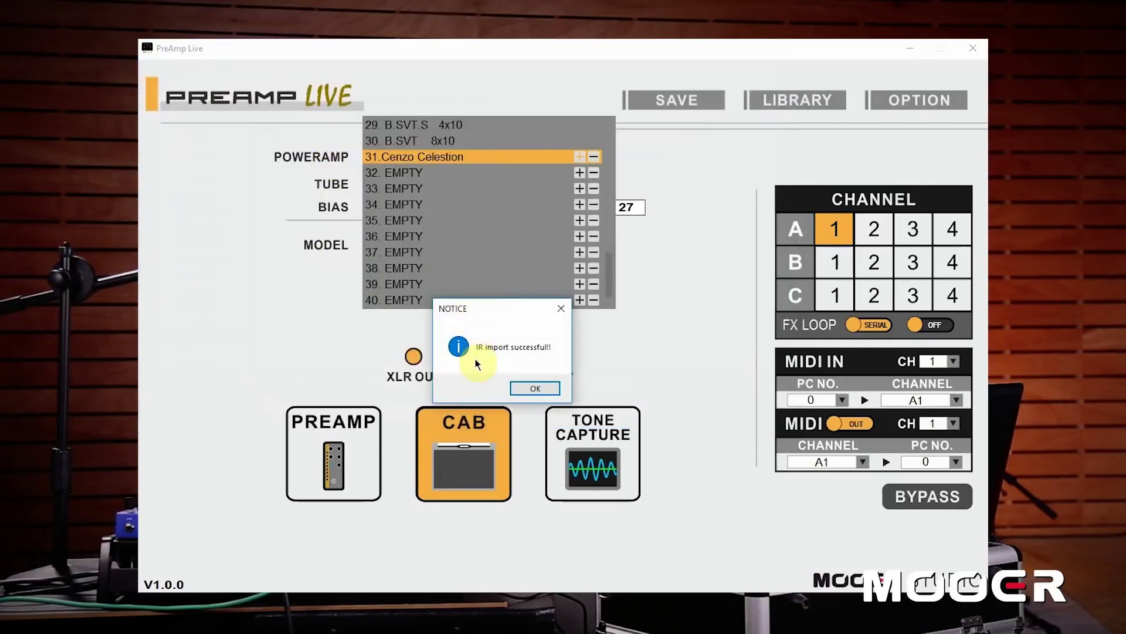
left_click(535, 388)
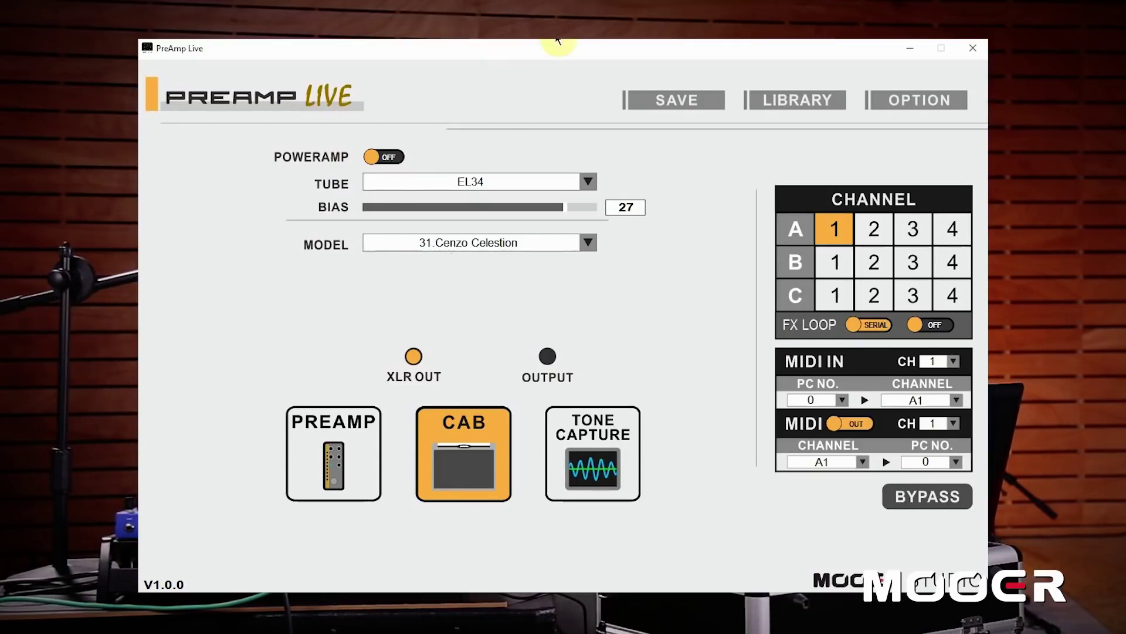
Switch channel A1's power amp on and check the imported cabinet's entry in the model list.
left_click(379, 157)
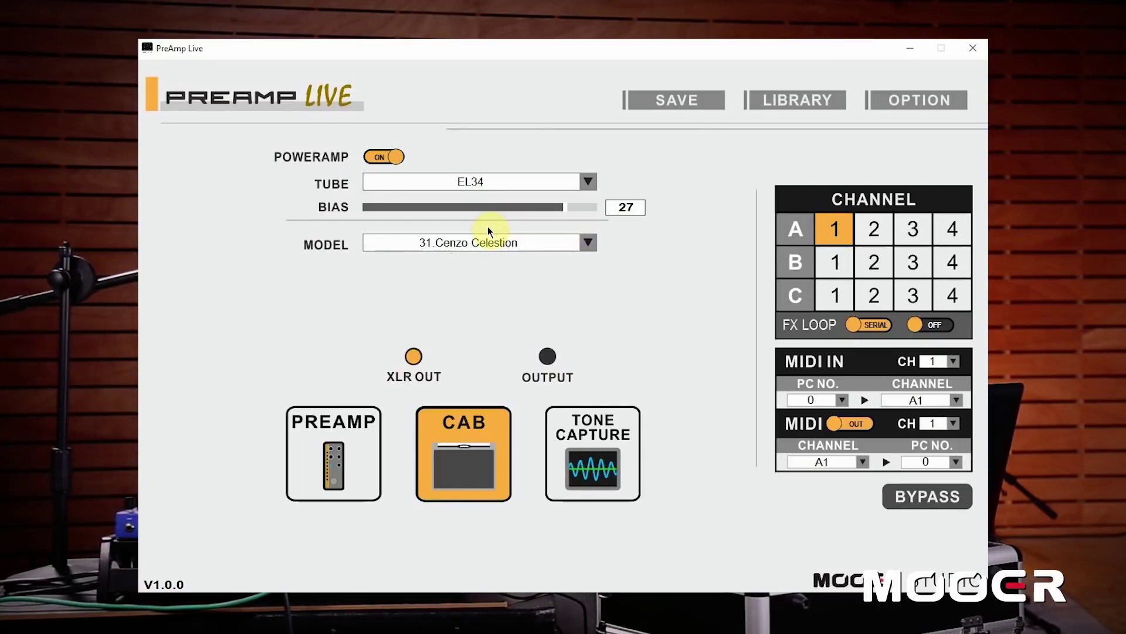
left_click(593, 244)
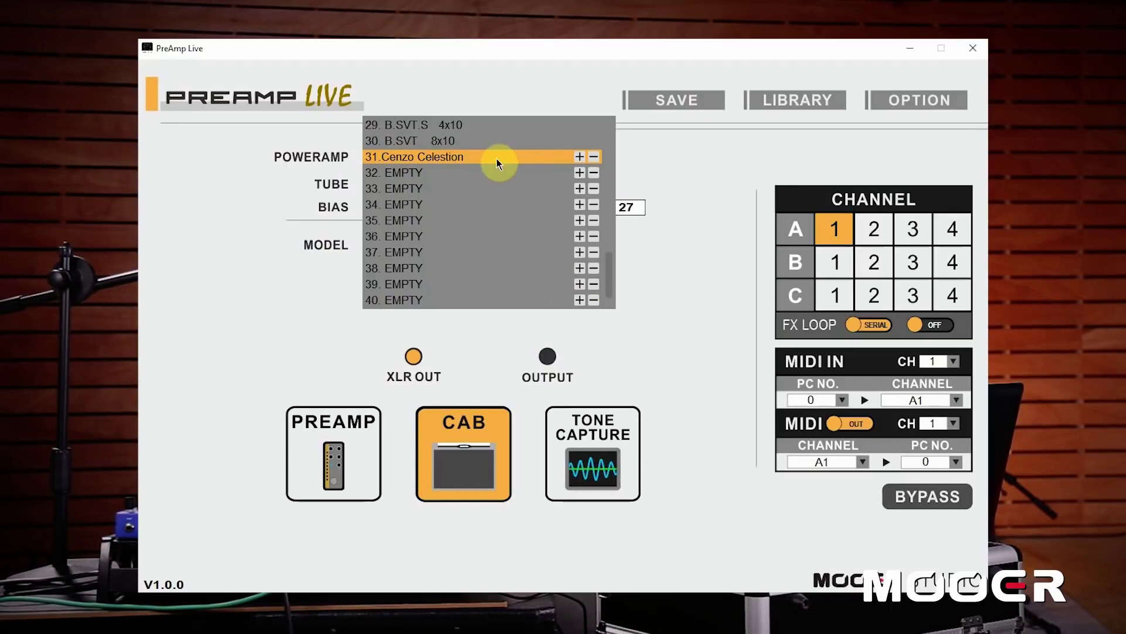
left_click(684, 324)
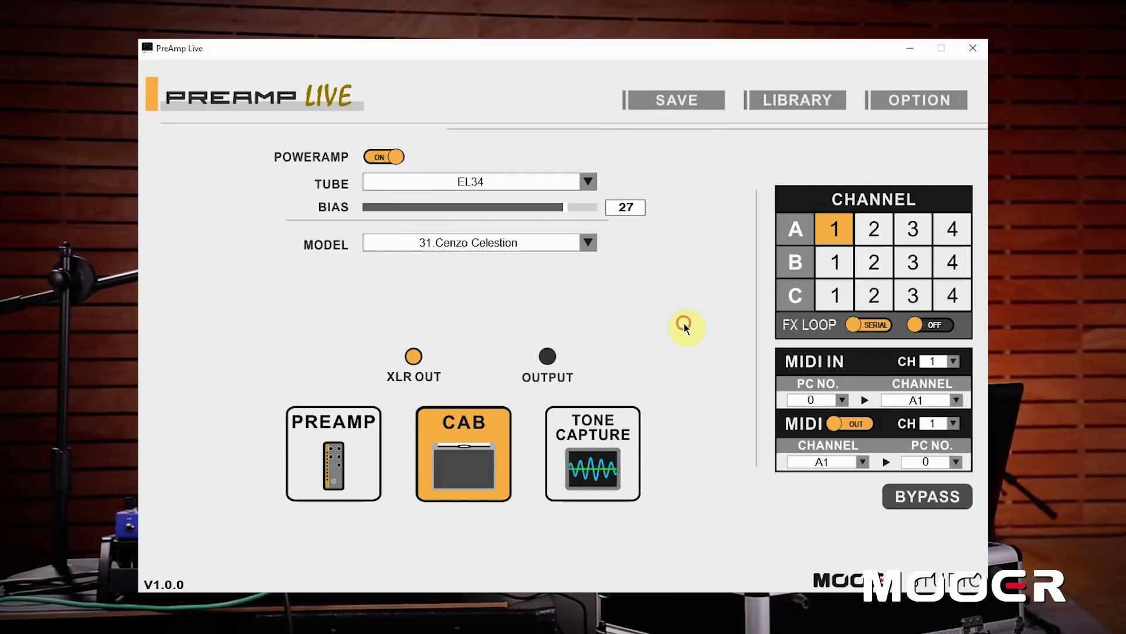
Switch to channel A2 without saving the A1 changes and choose the 31 Cenzo Celestion cabinet model.
left_click(882, 231)
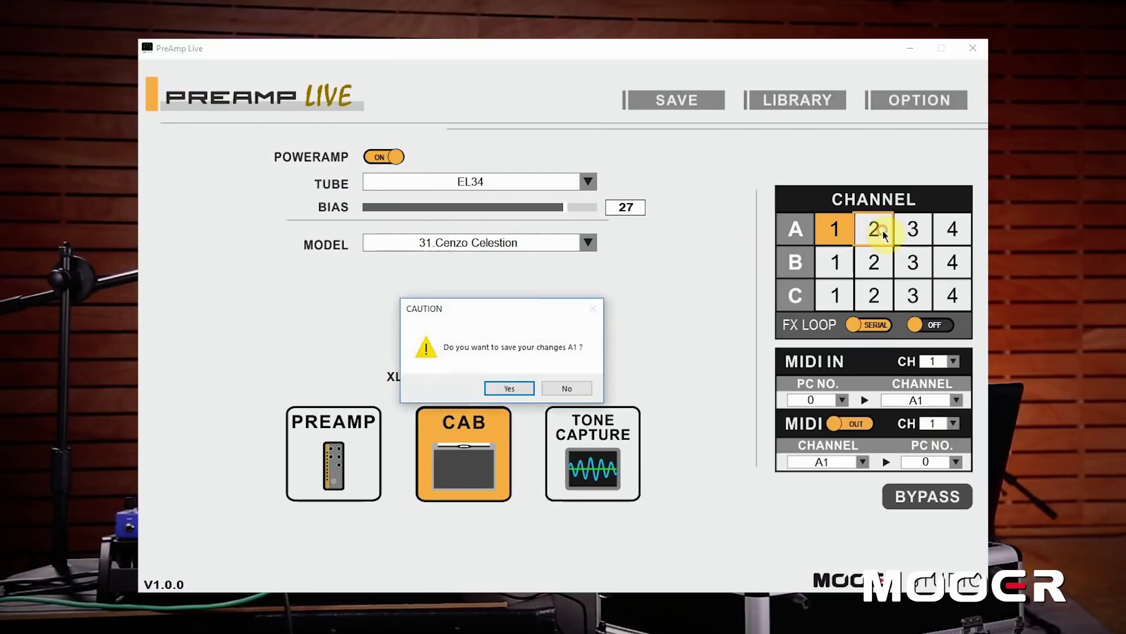
left_click(562, 388)
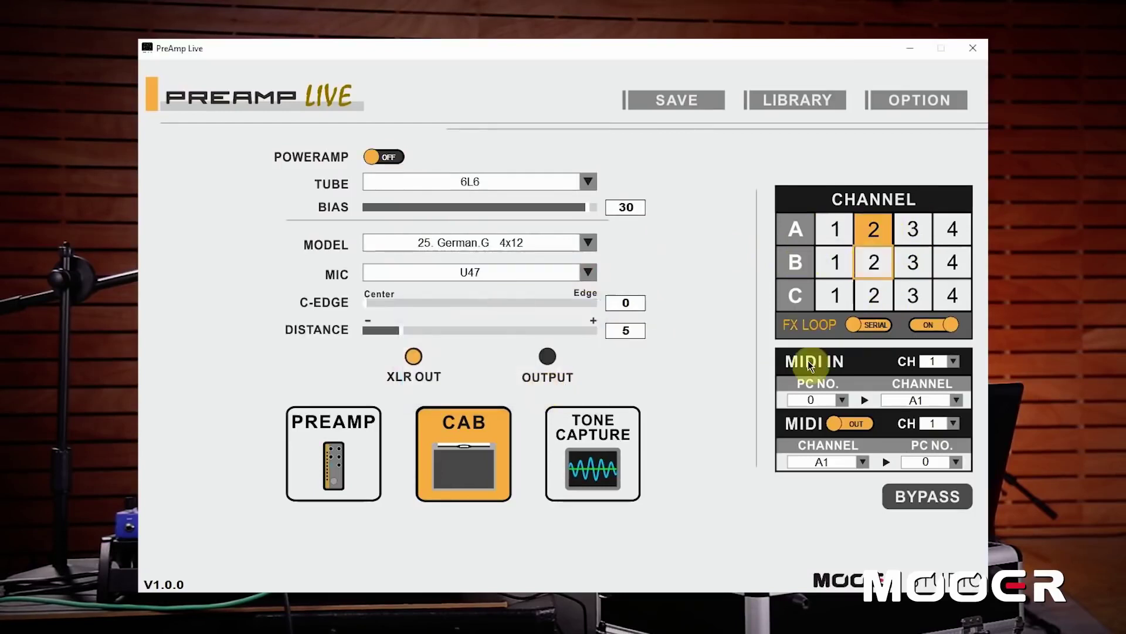
left_click(589, 243)
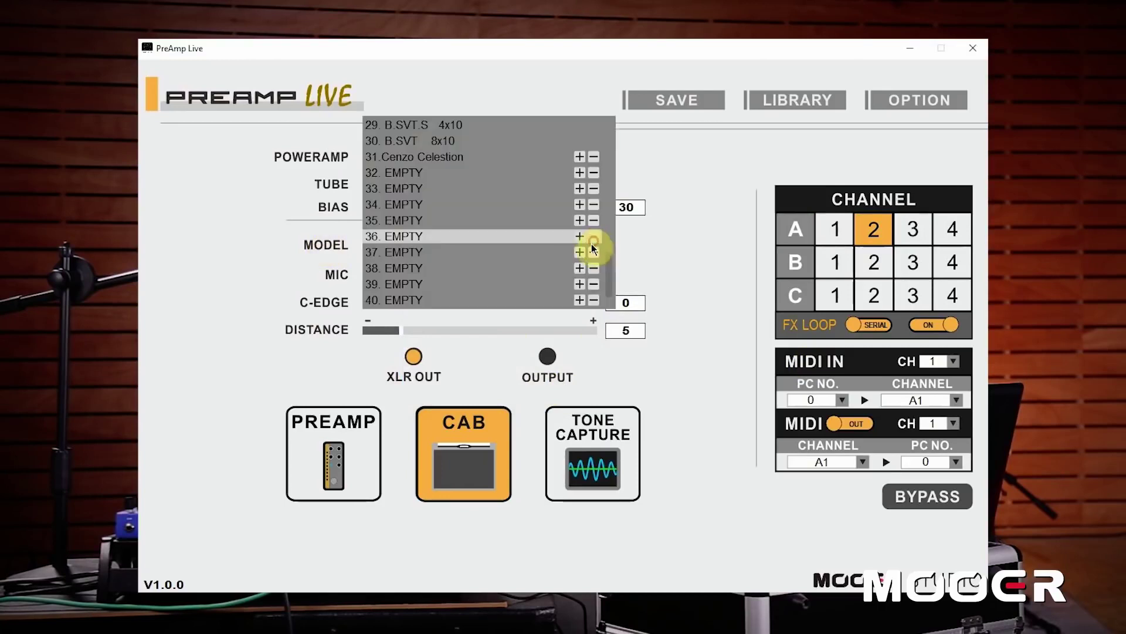
left_click(488, 157)
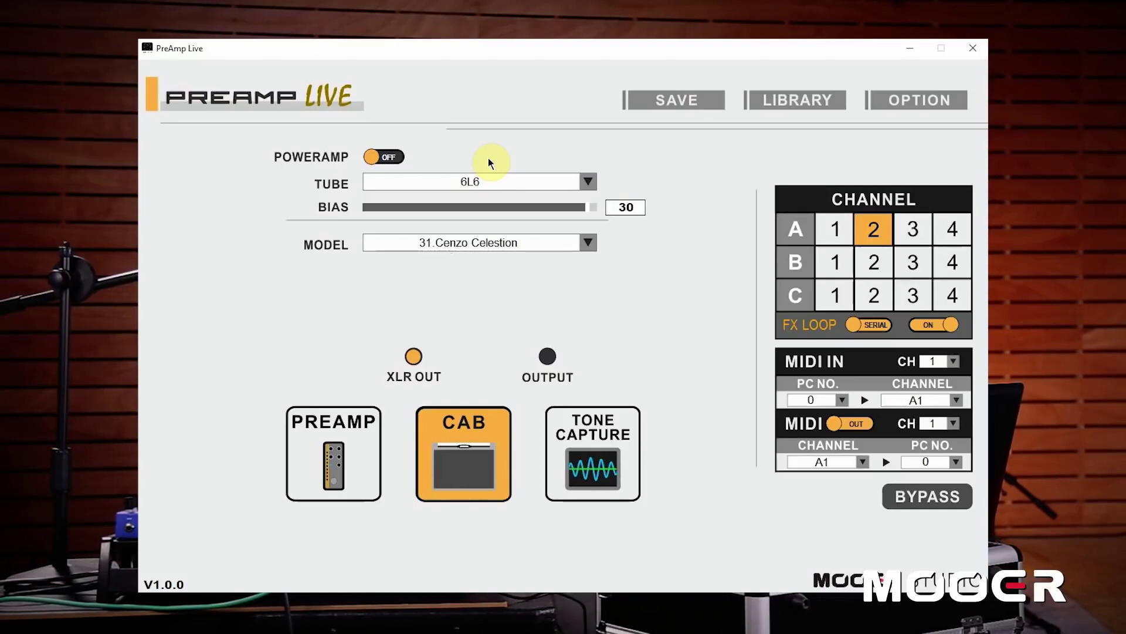
Return to channel A1 without saving the A2 changes, switch its FX loop on and save the channel.
left_click(839, 234)
left_click(562, 386)
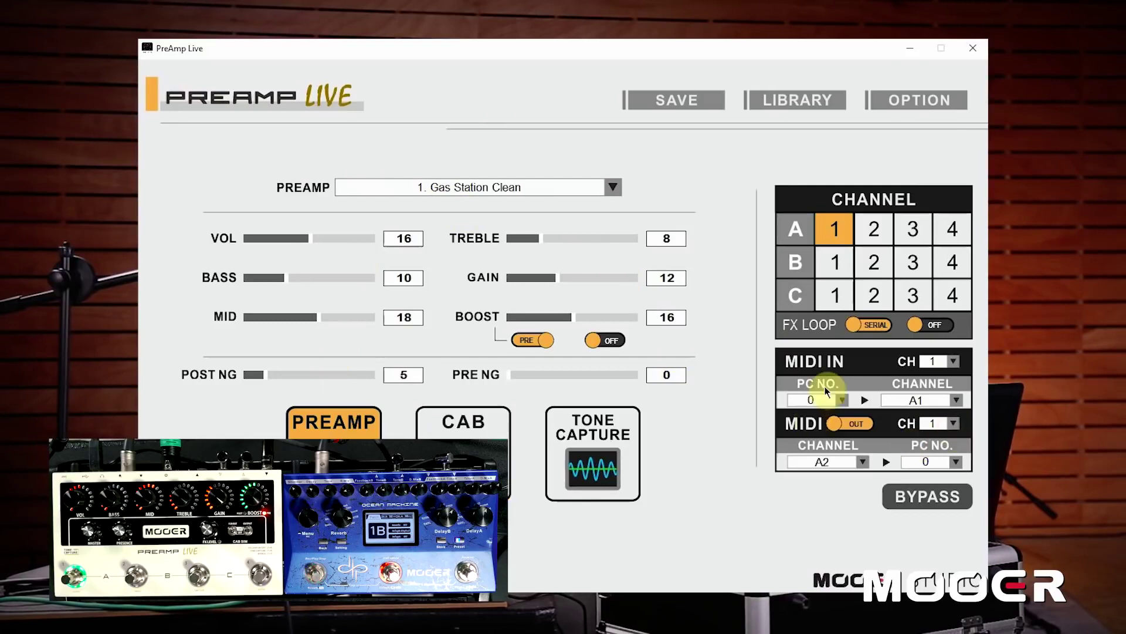
left_click(942, 332)
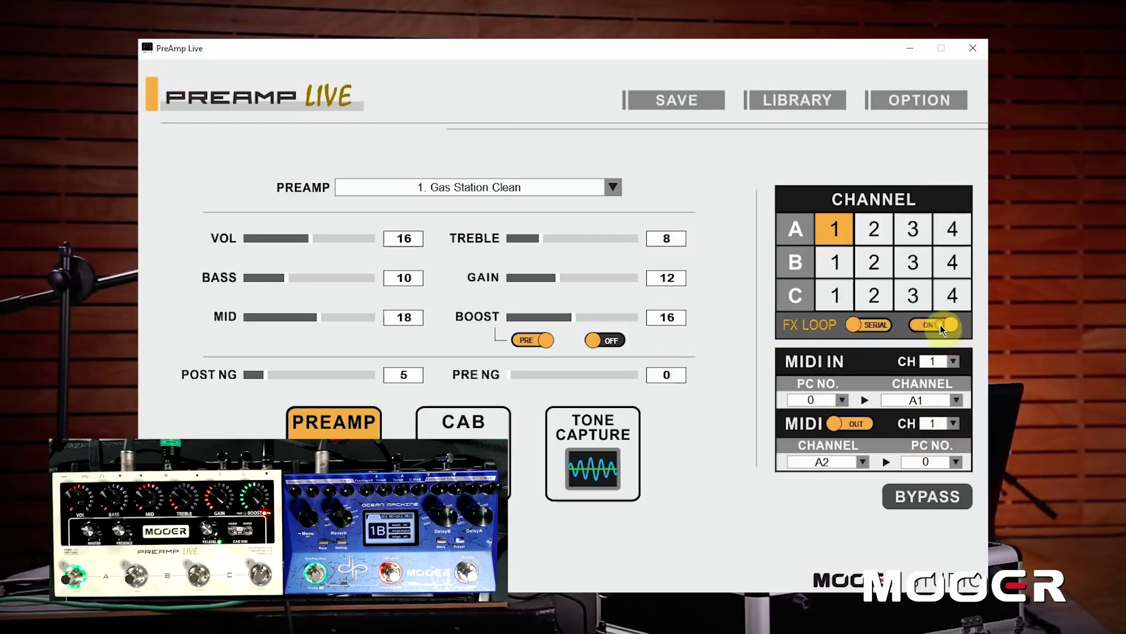
left_click(676, 101)
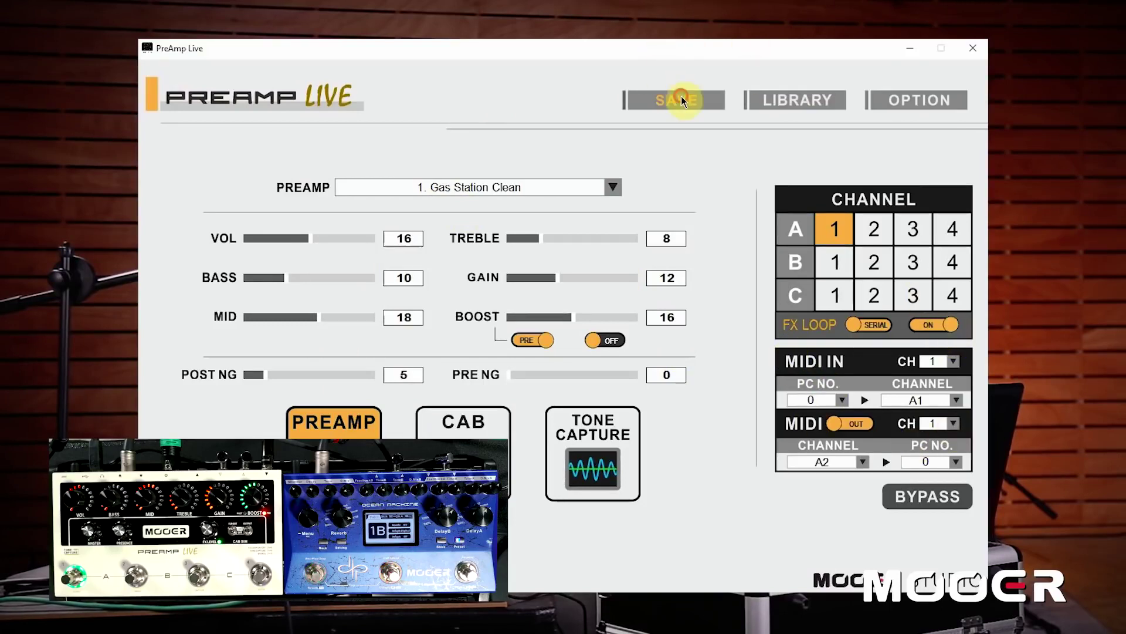
left_click(447, 354)
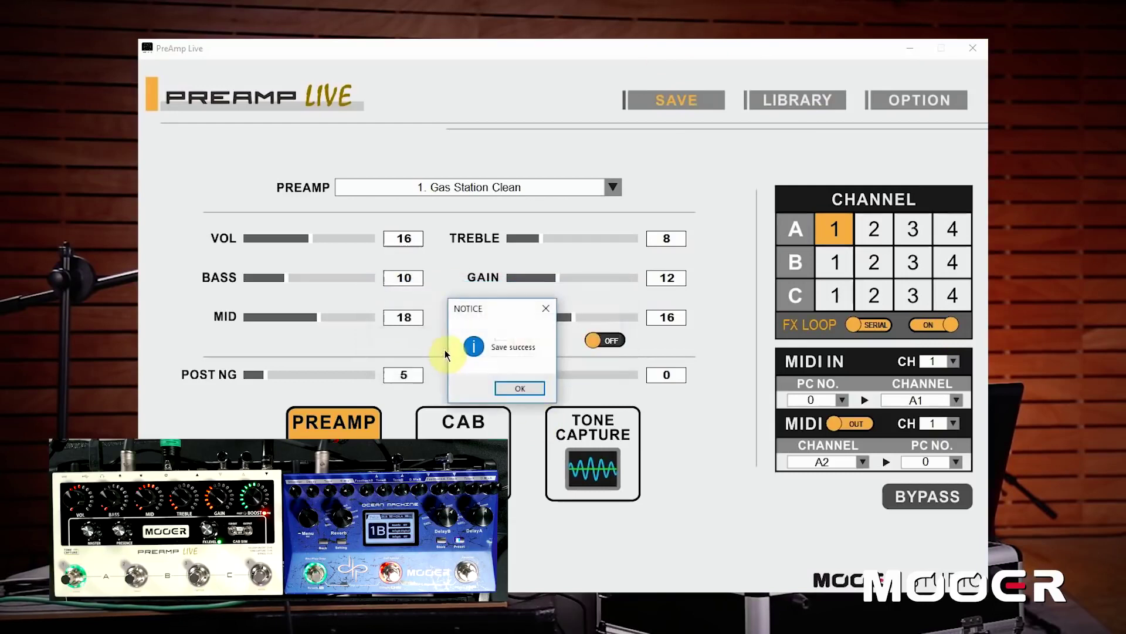
left_click(511, 387)
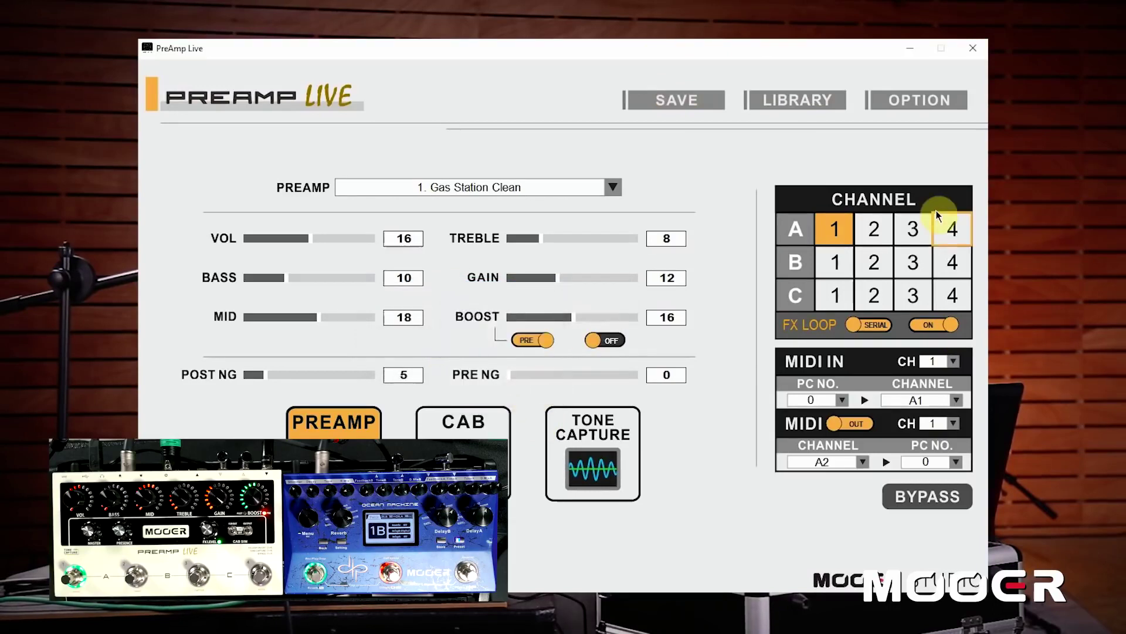
Move through channel A2 to A3, switch A3's FX loop on and save the channel.
left_click(873, 227)
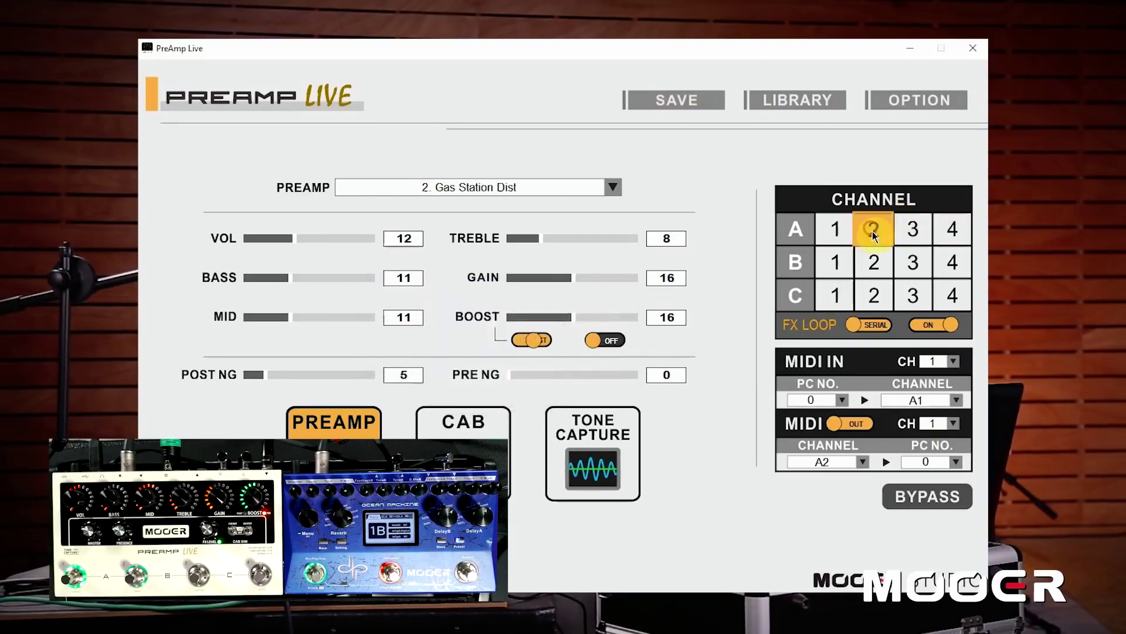
left_click(917, 231)
left_click(932, 325)
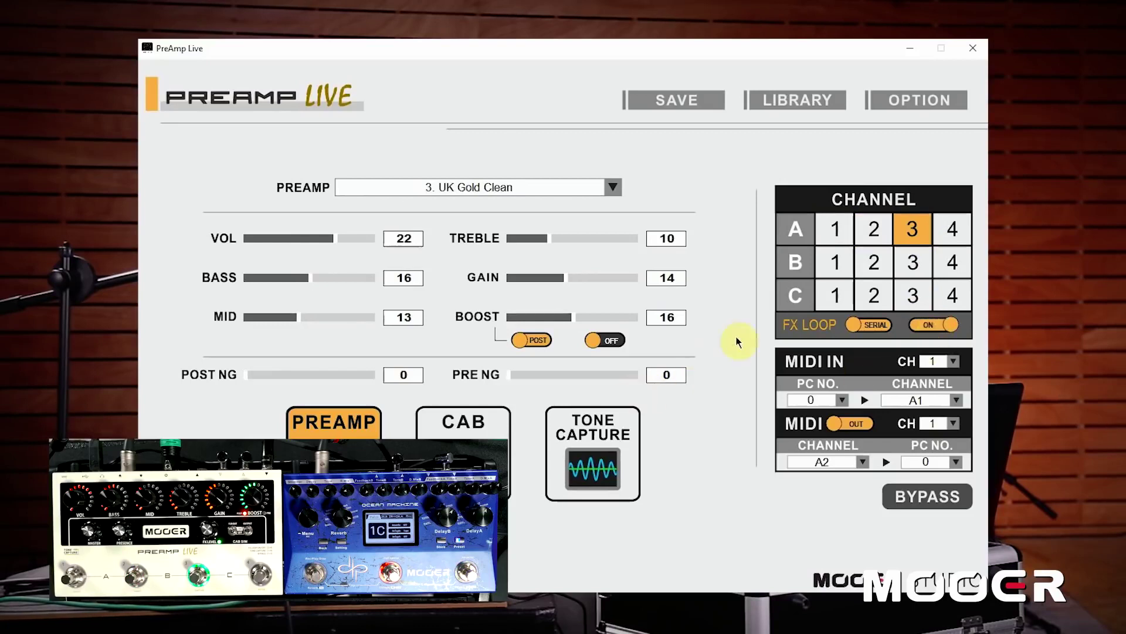
left_click(656, 104)
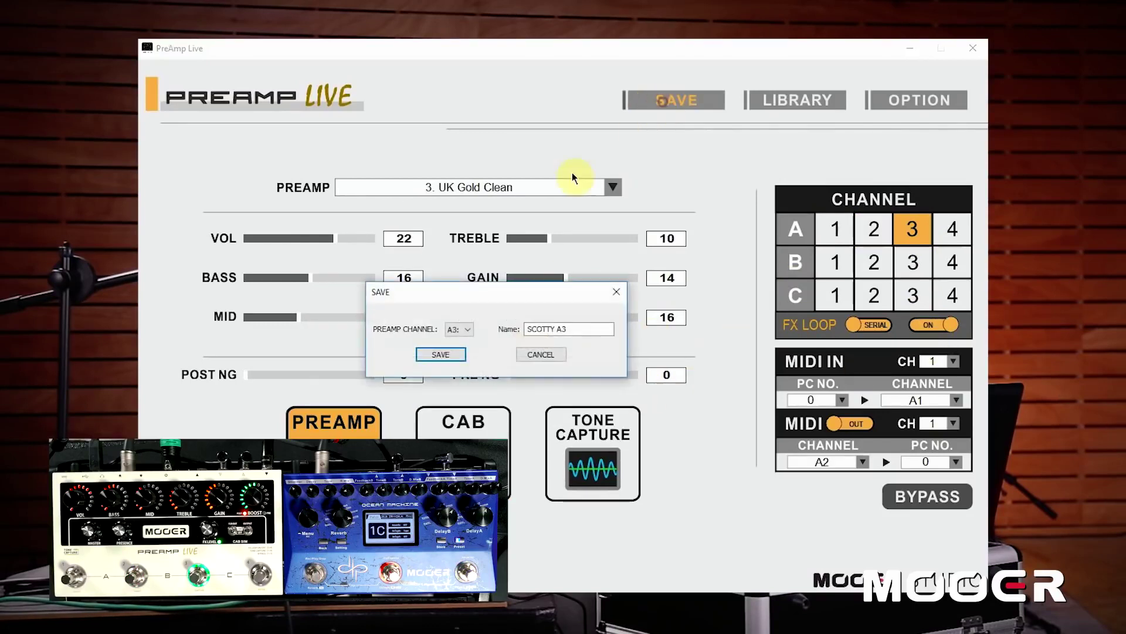
left_click(447, 355)
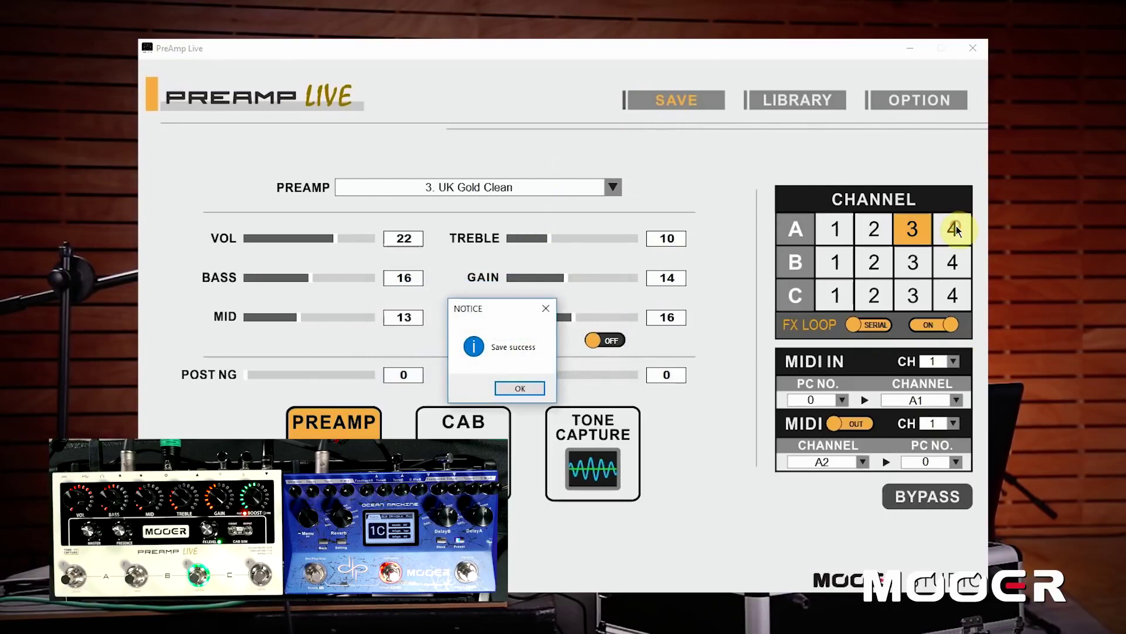
Move to channel A4, have its FX loop on and save the channel to A4.
left_click(511, 387)
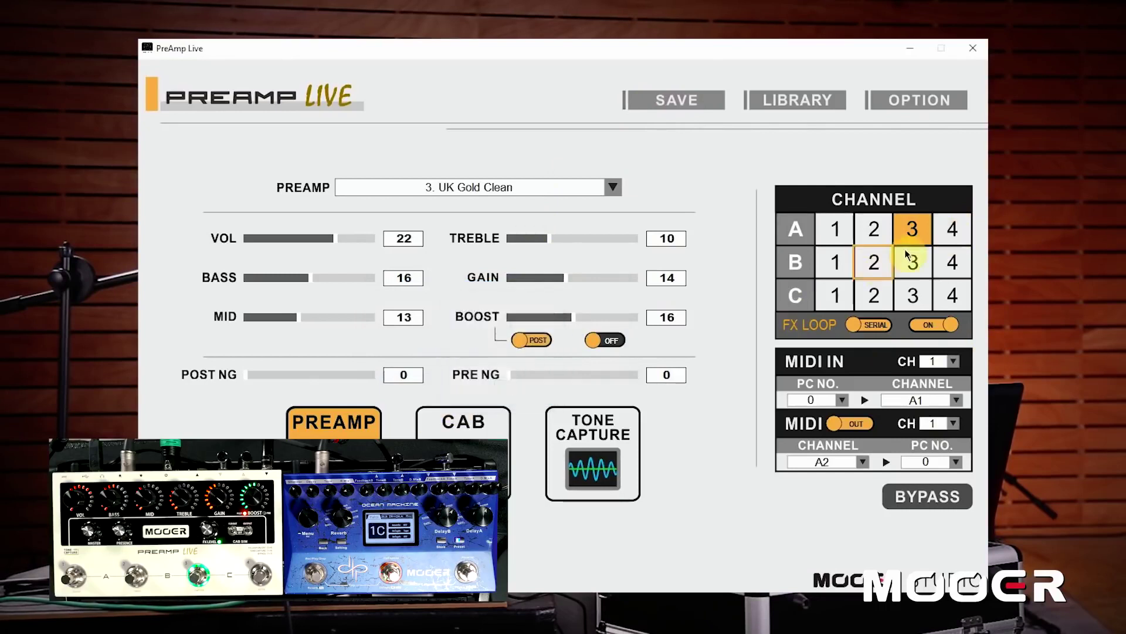
left_click(951, 232)
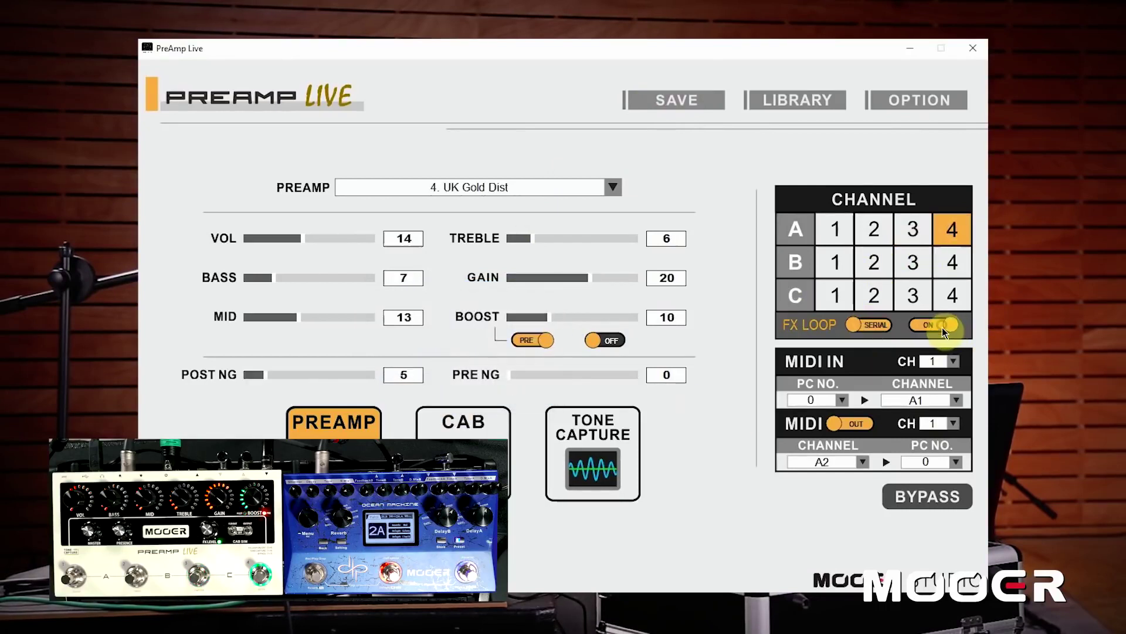
left_click(673, 100)
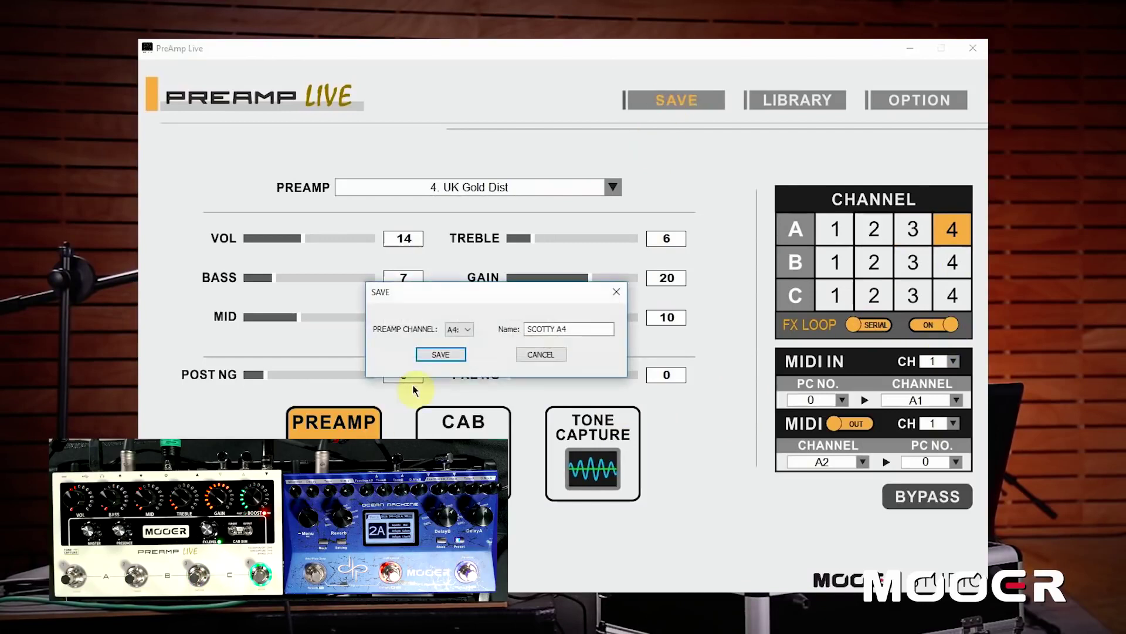
left_click(440, 355)
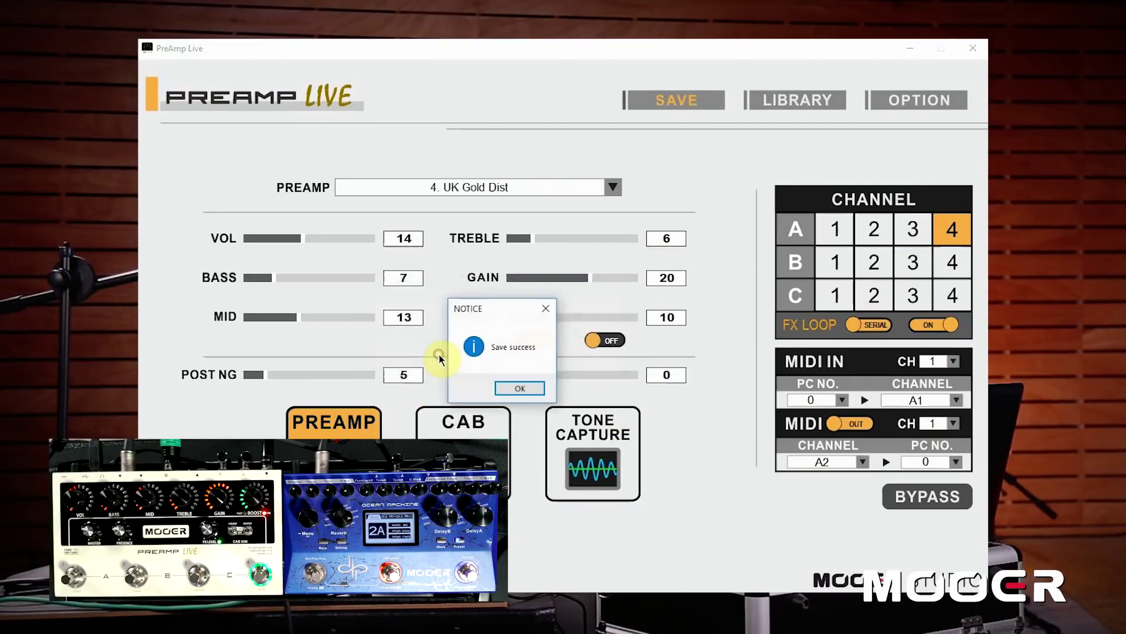
left_click(516, 387)
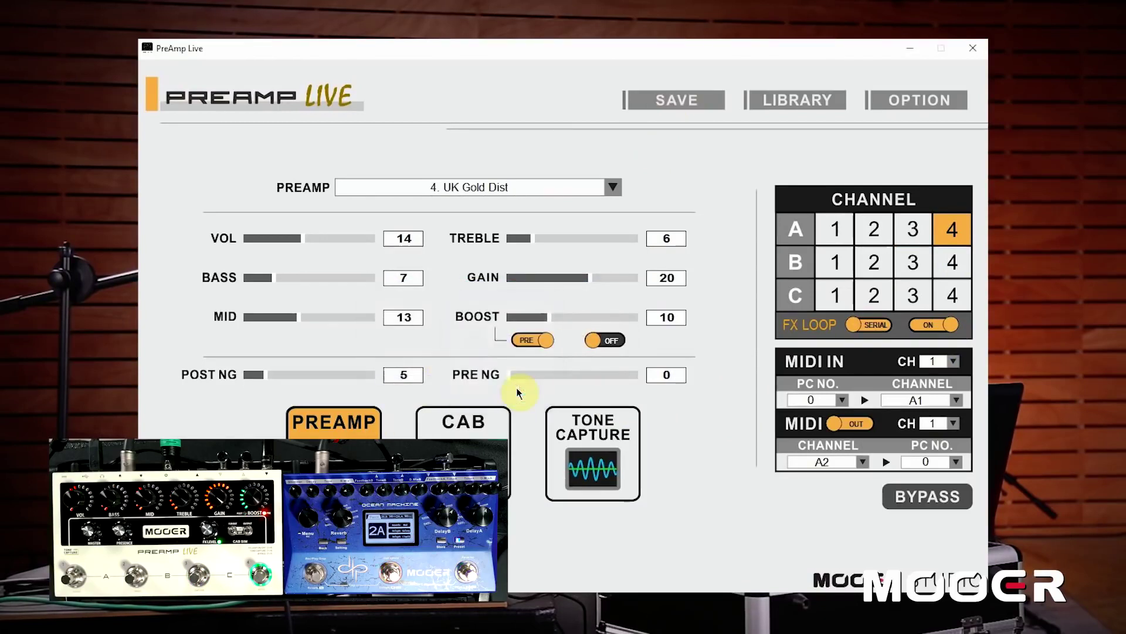
Switch to channel A1 and map it to program change number 0 for MIDI OUT.
left_click(845, 234)
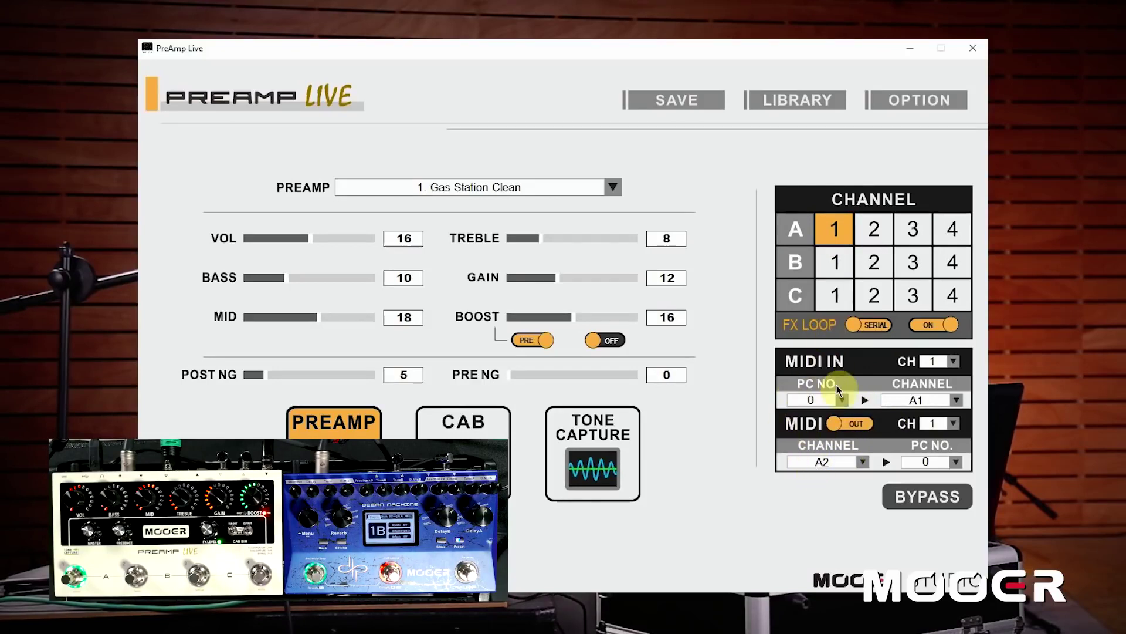
left_click(862, 461)
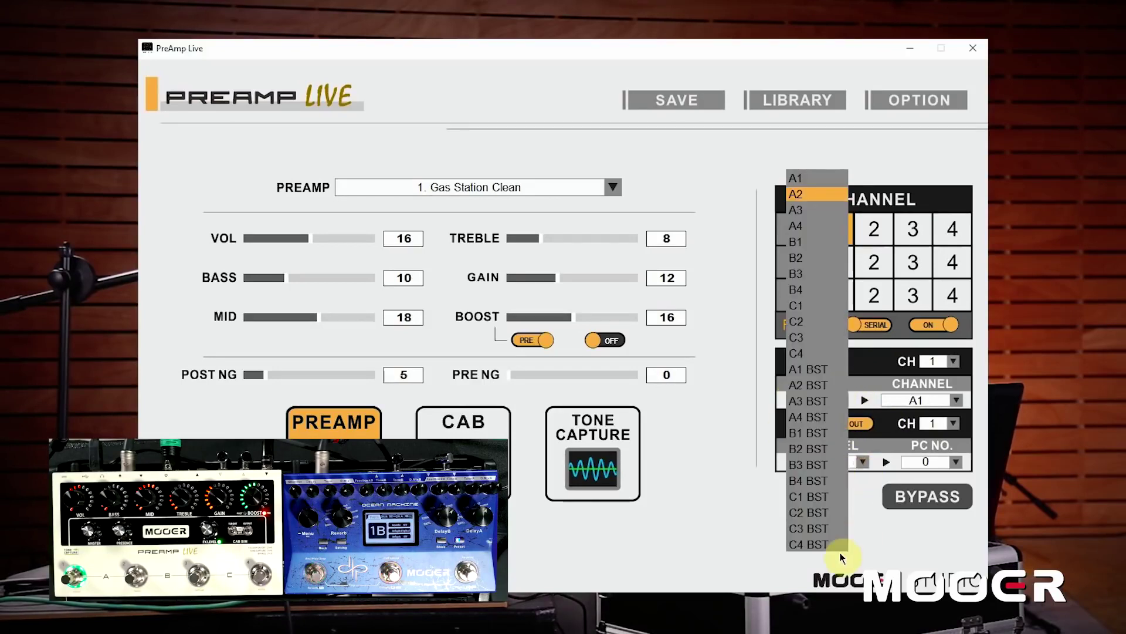
left_click(796, 179)
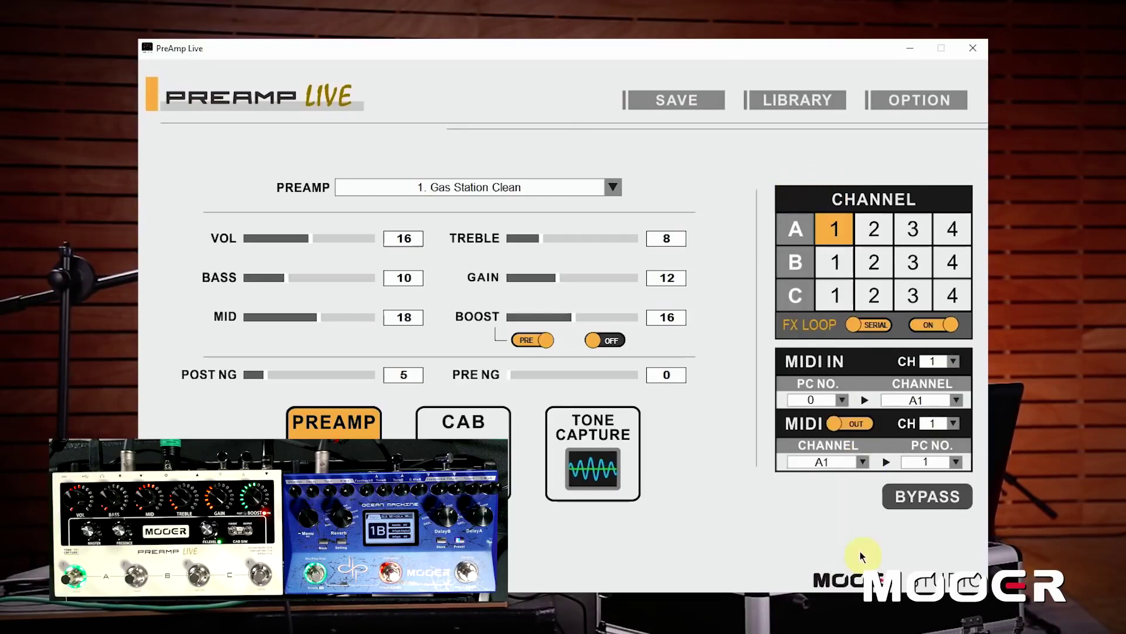
left_click(956, 462)
left_click(908, 144)
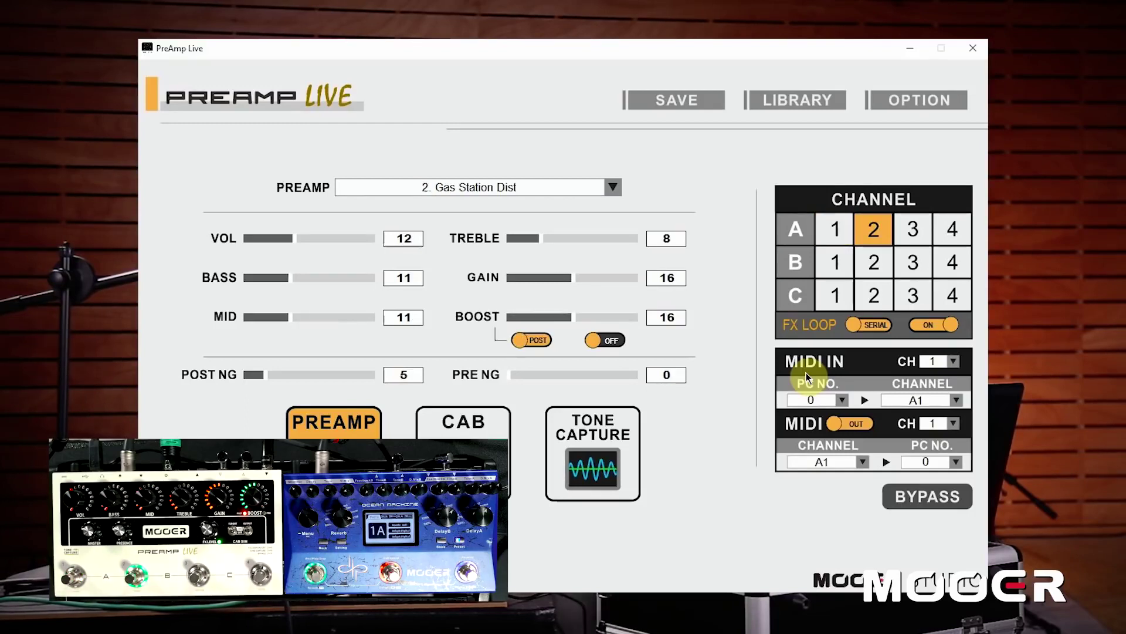
Map channel A2 to program change number 1 for MIDI OUT.
left_click(859, 461)
left_click(803, 189)
left_click(860, 463)
left_click(827, 194)
left_click(956, 462)
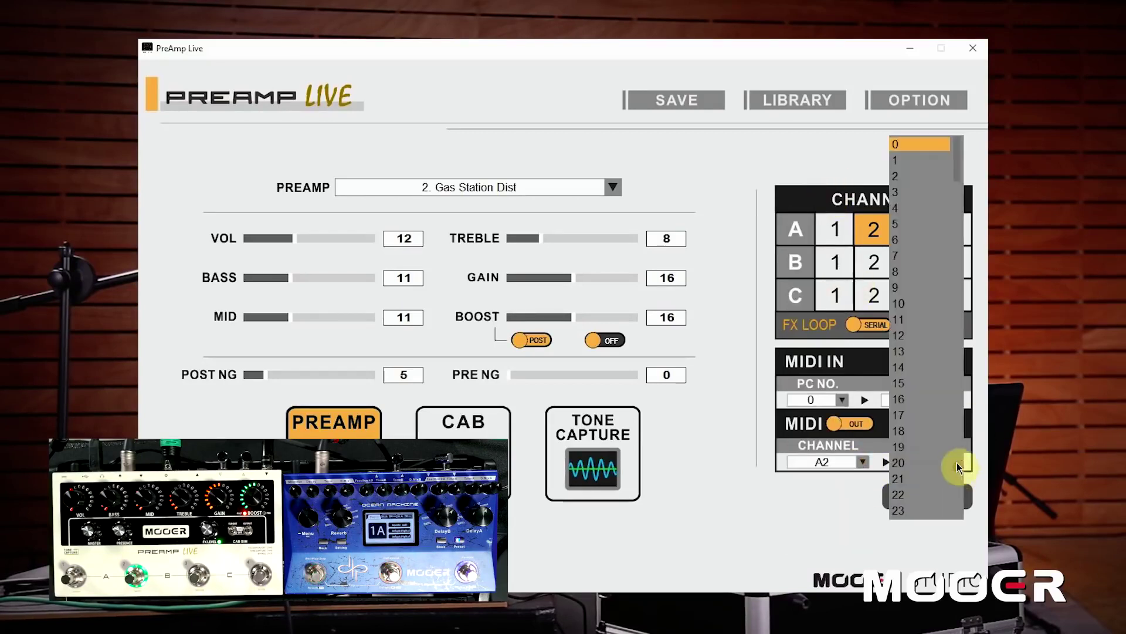
left_click(914, 160)
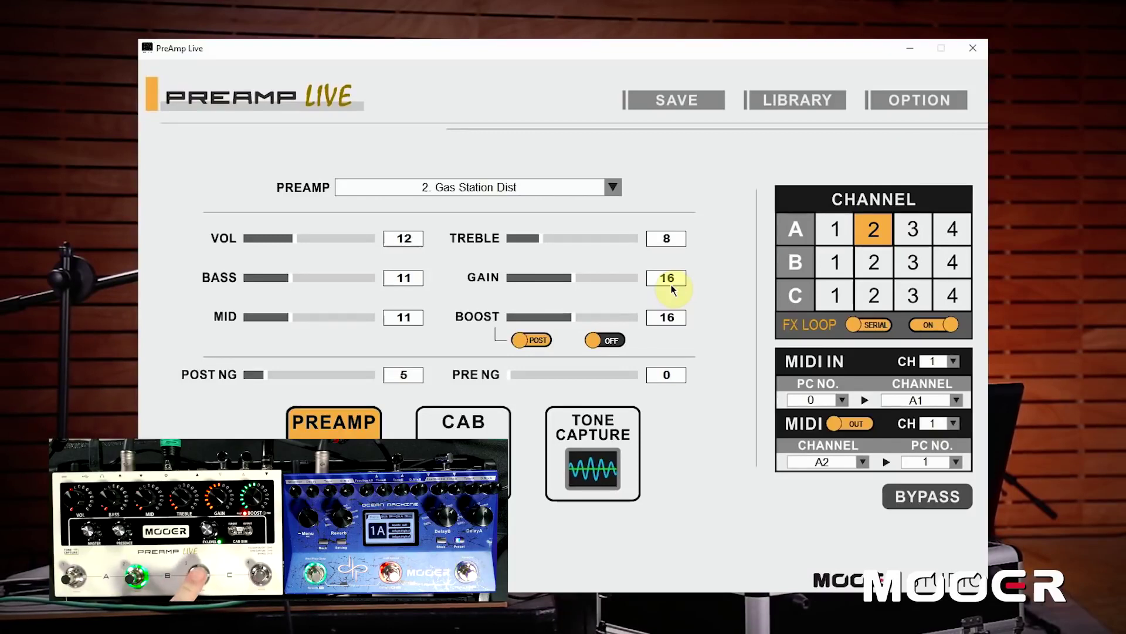
Check channel A3's MIDI OUT mapping, return to A2 and set its program change number to 2.
left_click(863, 463)
left_click(808, 209)
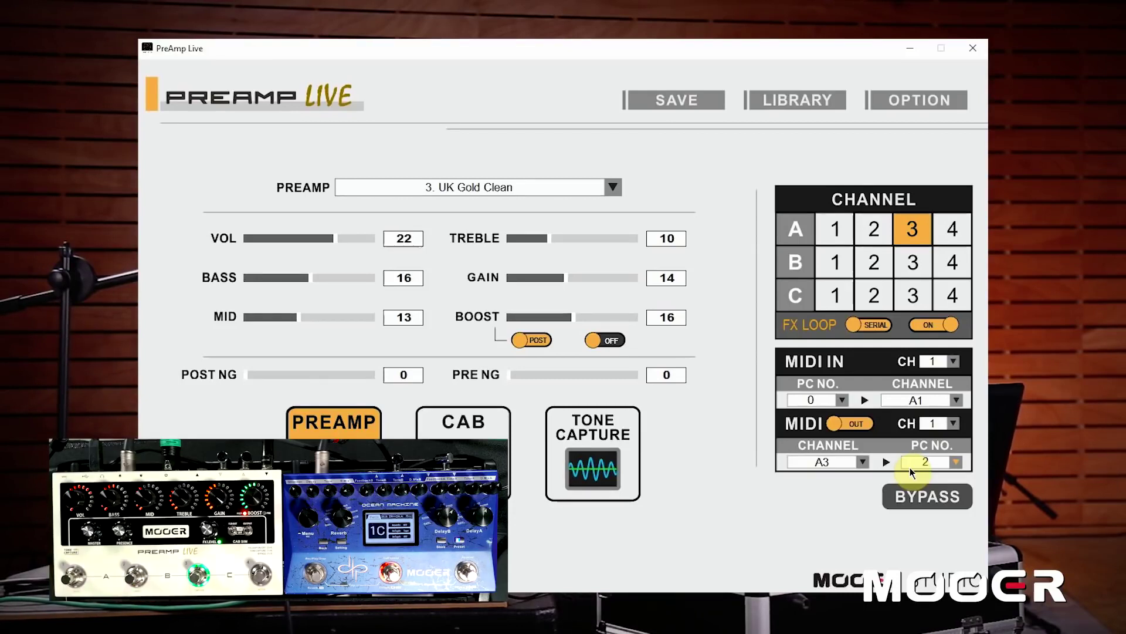
left_click(863, 462)
left_click(816, 196)
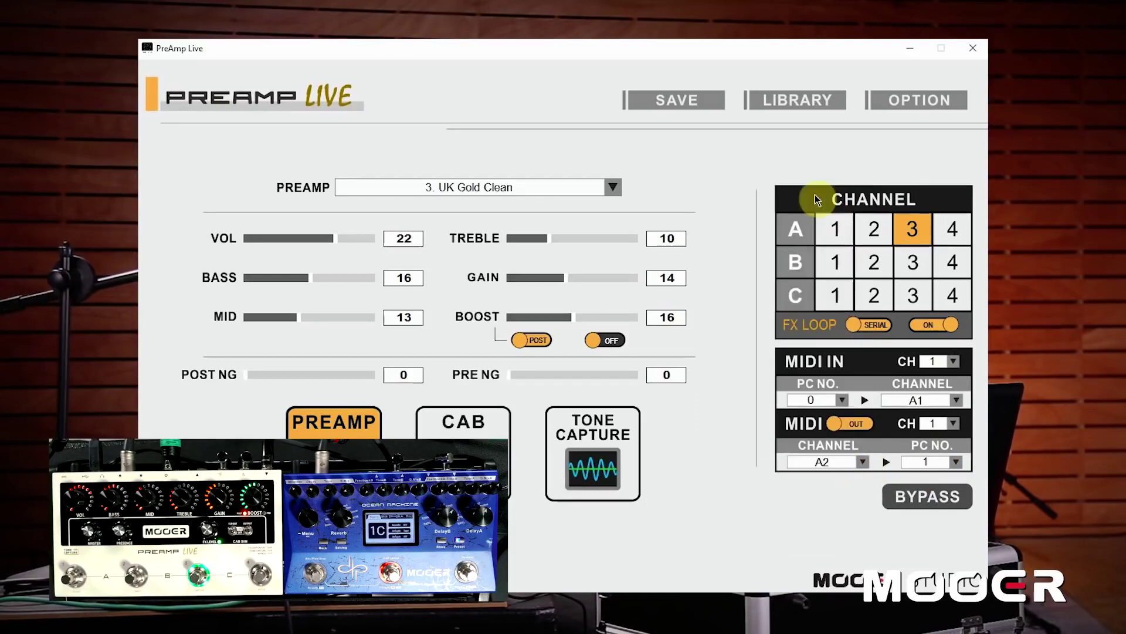
left_click(954, 463)
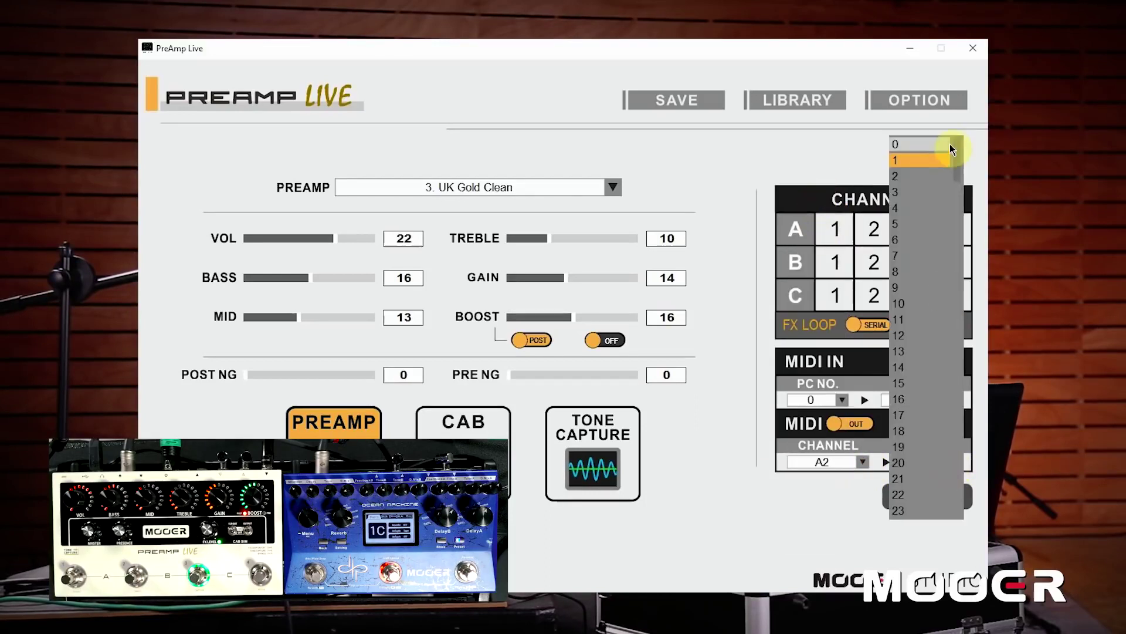
left_click(921, 182)
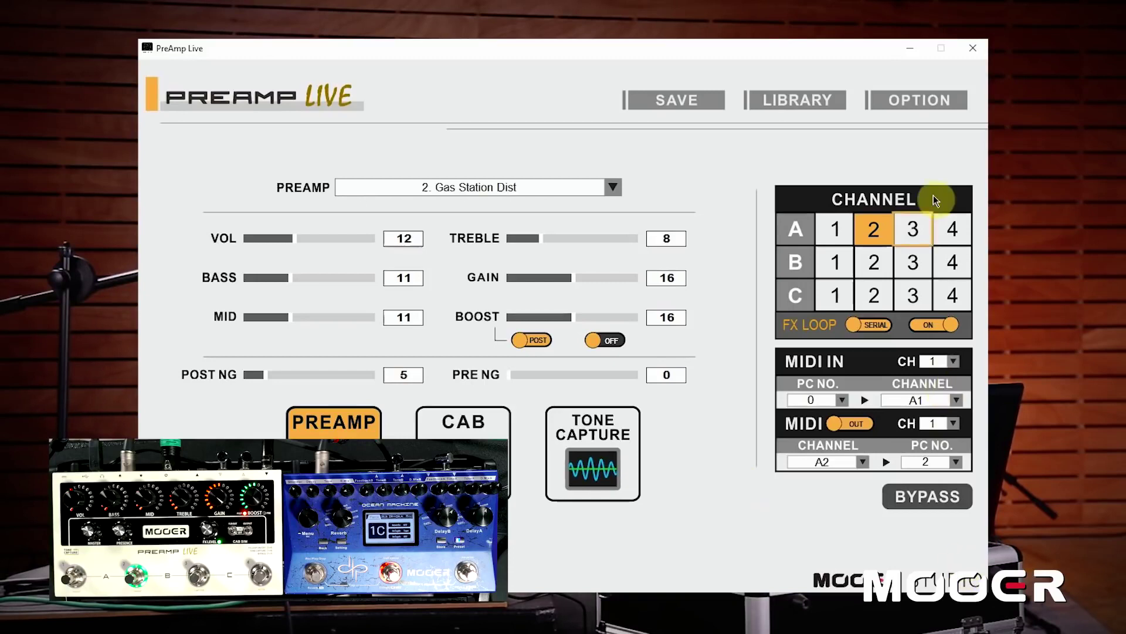
Select program change number 12 for MIDI IN and look through the channels it can recall.
left_click(843, 400)
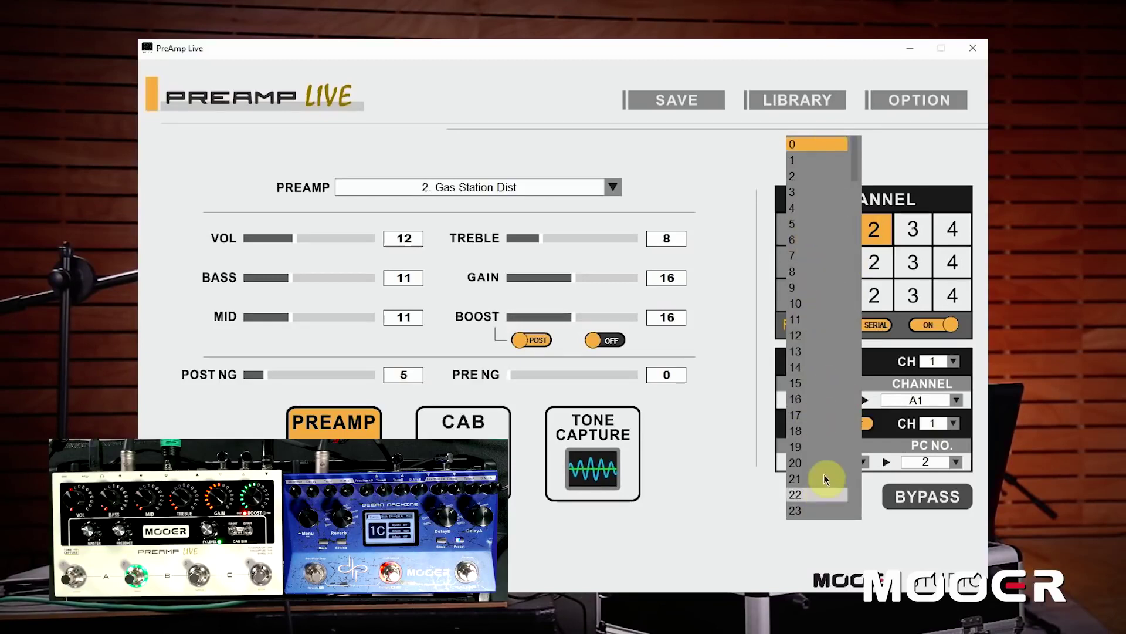
left_click(827, 335)
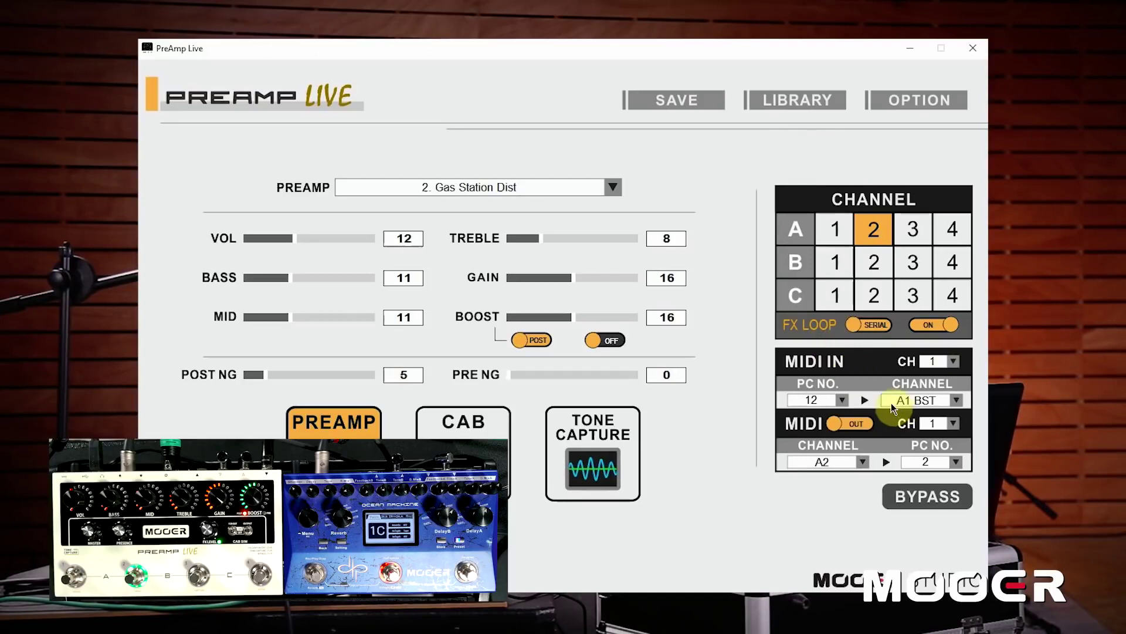
left_click(955, 400)
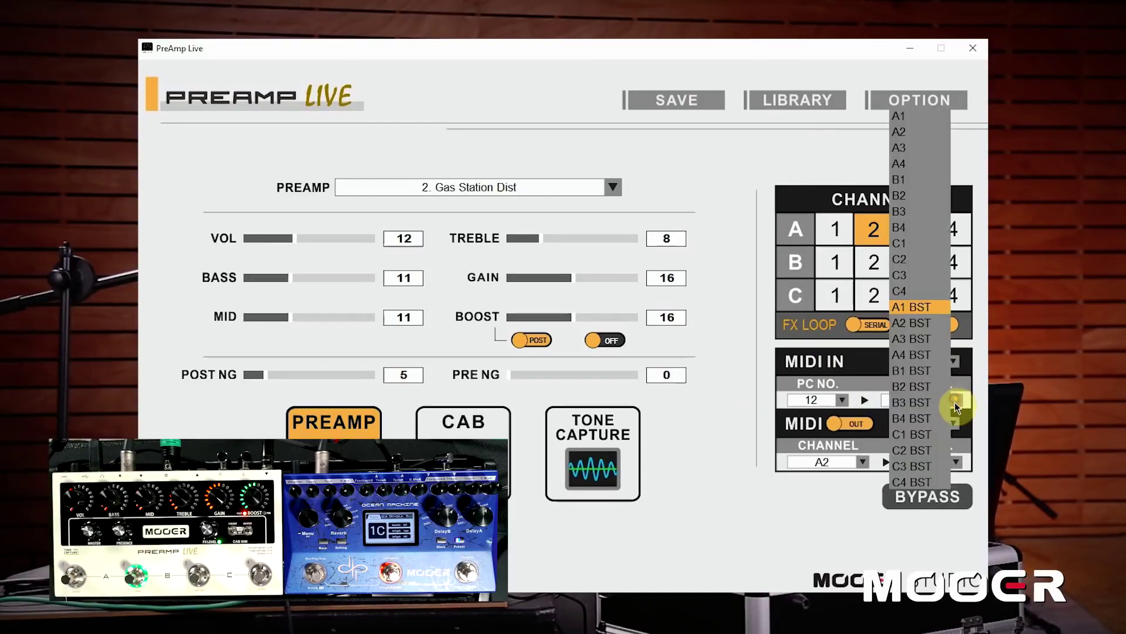
left_click(913, 142)
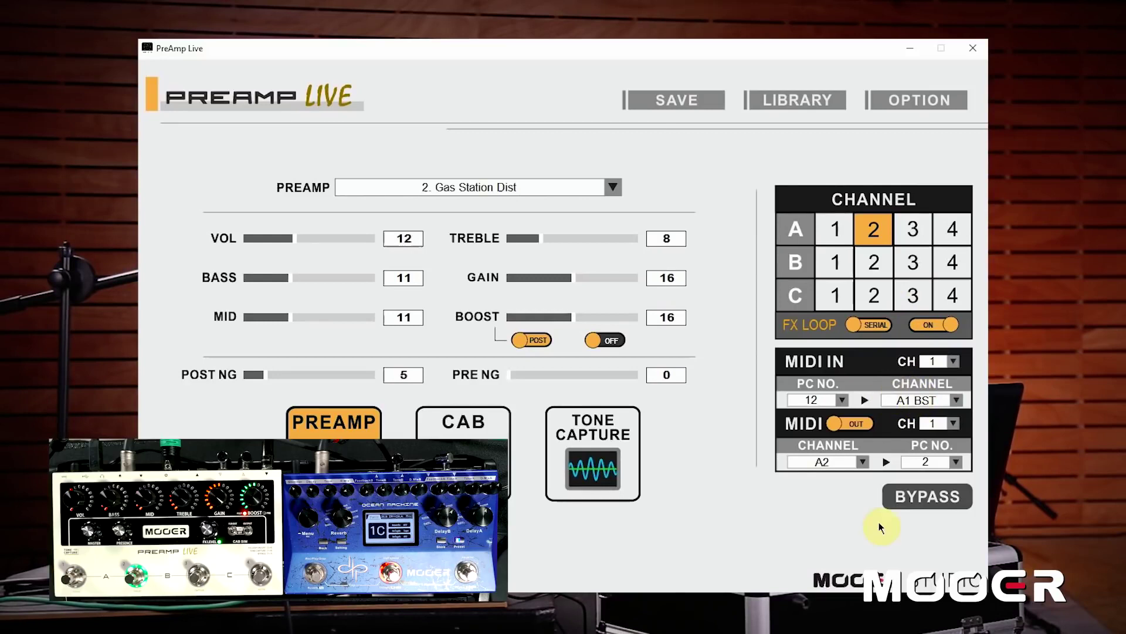
Step through the MIDI OUT mappings of channels A1 and A2, select A3 and look over the channel list.
left_click(864, 463)
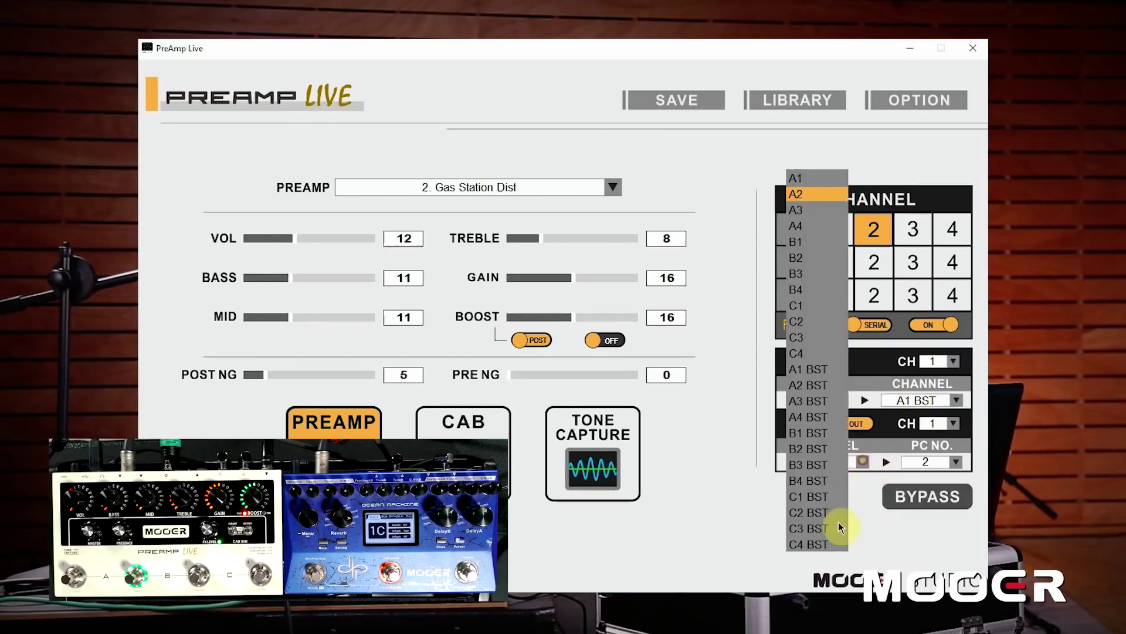
left_click(815, 182)
left_click(860, 462)
left_click(796, 196)
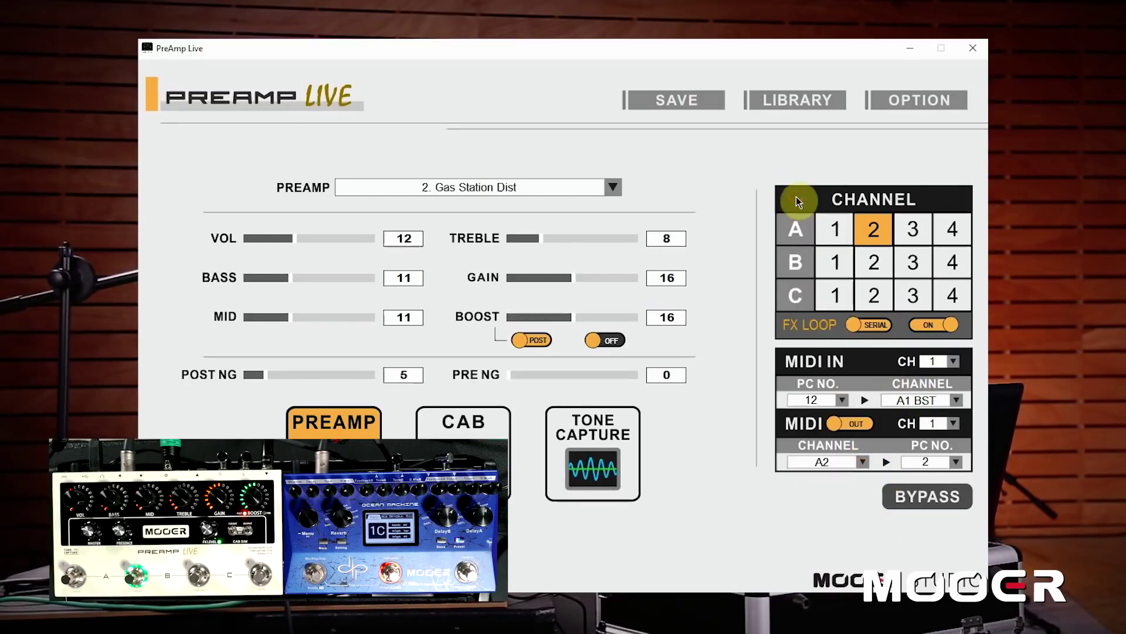
left_click(865, 466)
left_click(812, 215)
left_click(861, 461)
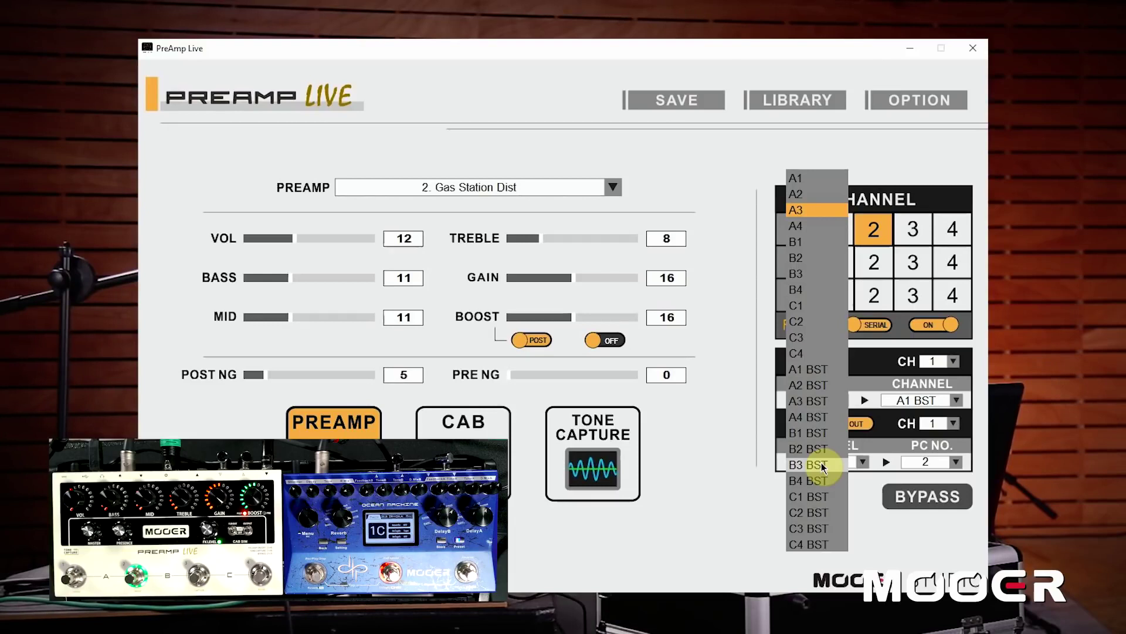
left_click(928, 150)
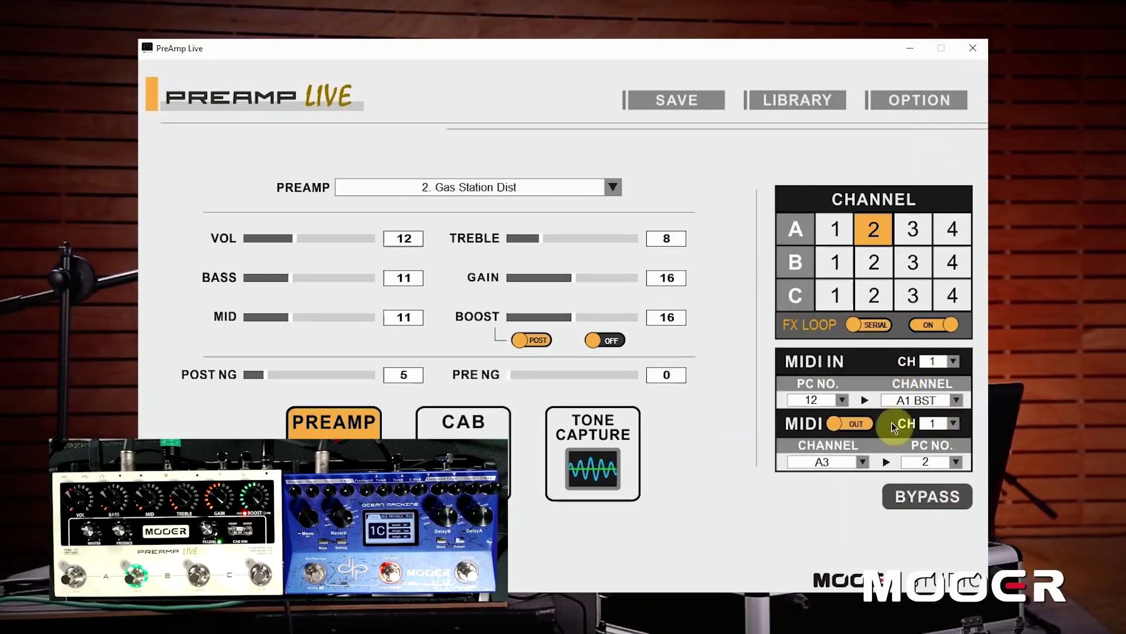
Examine the MIDI channel options available for MIDI IN, including omni.
left_click(954, 361)
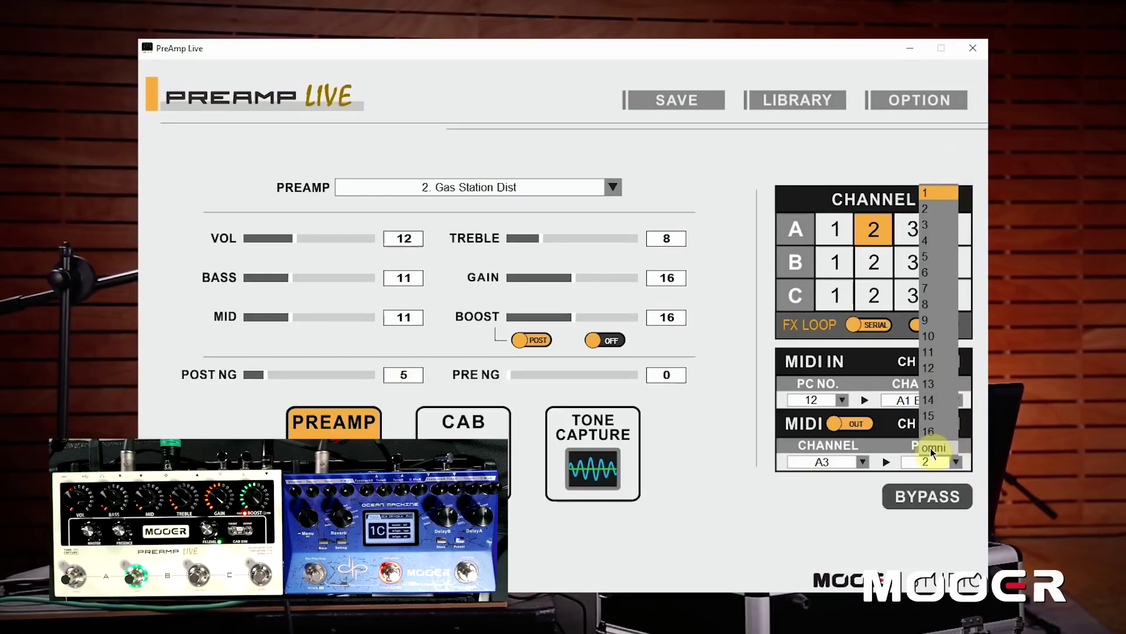
left_click(885, 359)
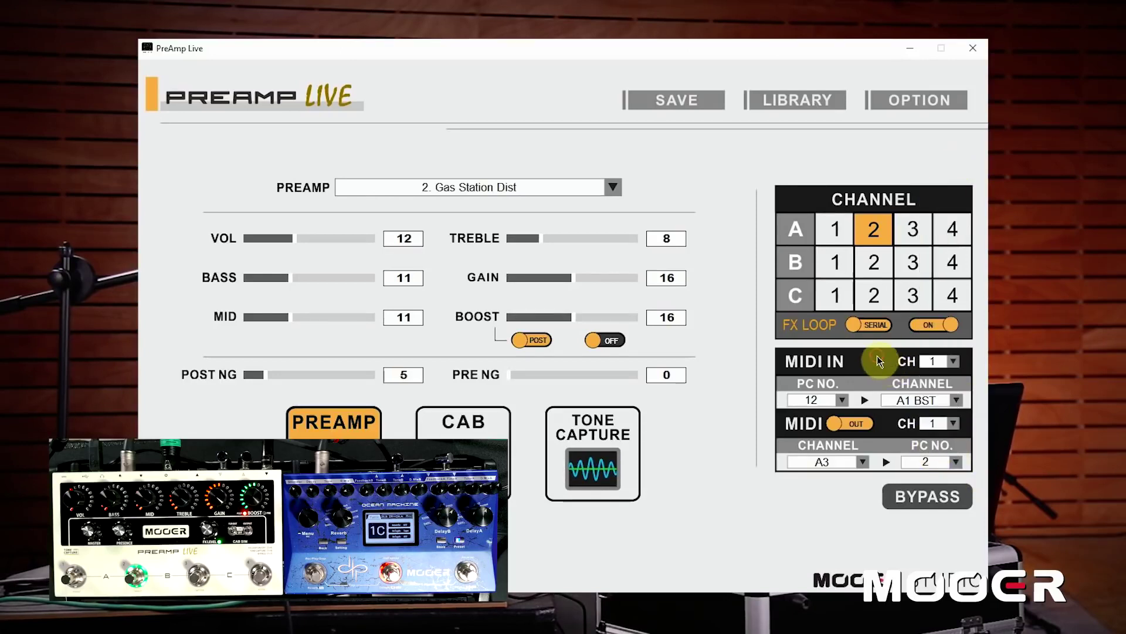
left_click(955, 359)
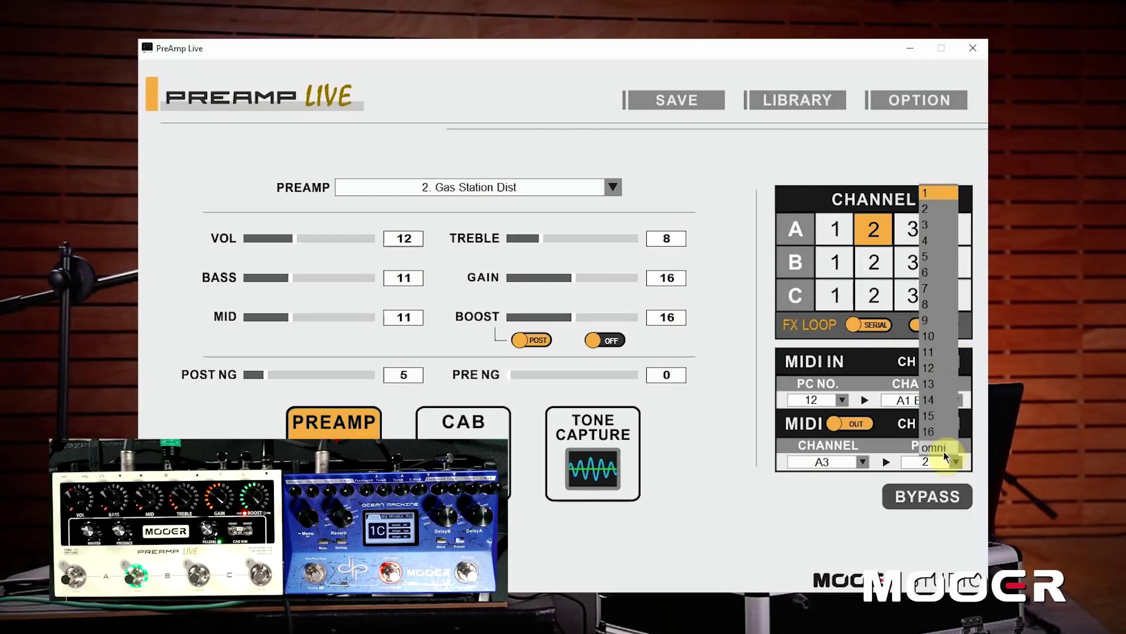
left_click(870, 359)
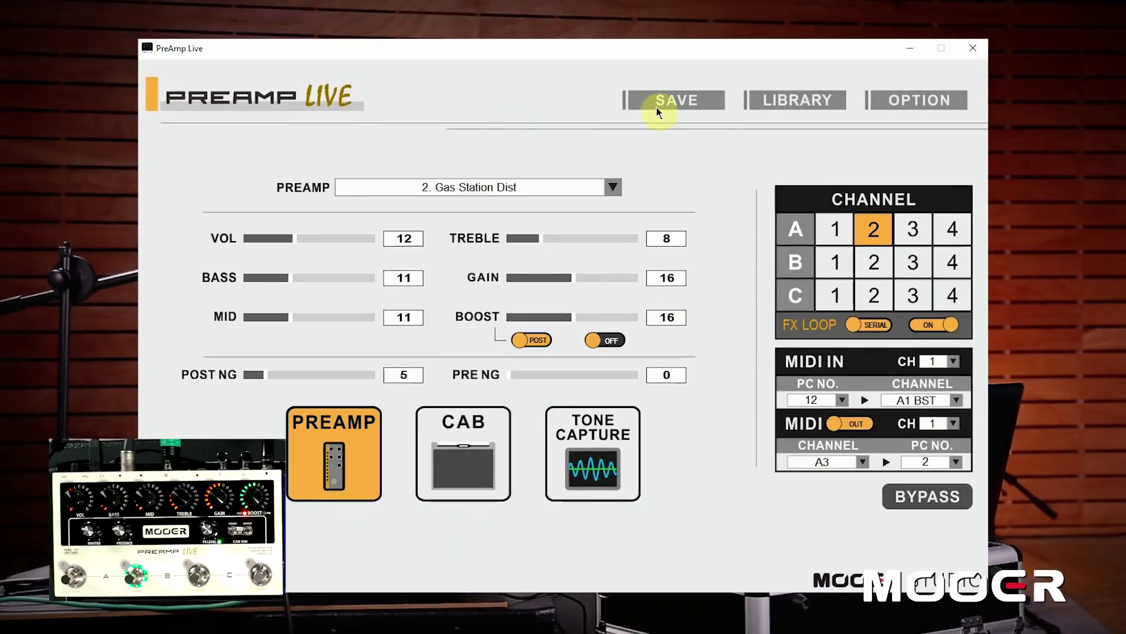
Switch to channel A1 and set its bass to 30, treble to 24 and boost to 0.
left_click(850, 234)
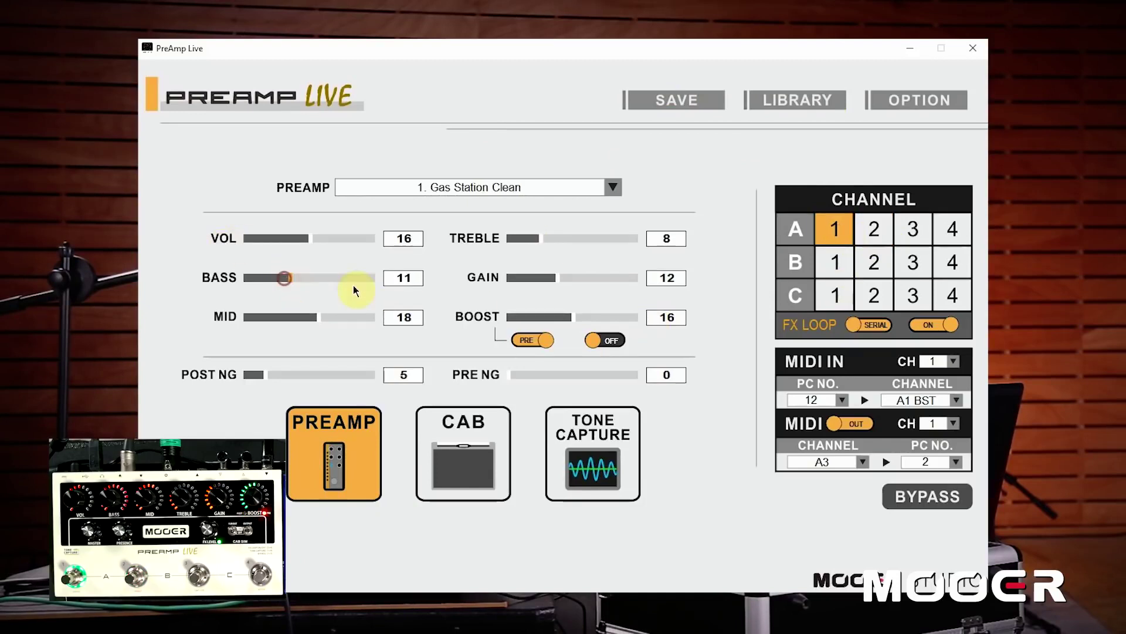
left_click_drag(353, 285, 379, 278)
left_click_drag(535, 237, 604, 238)
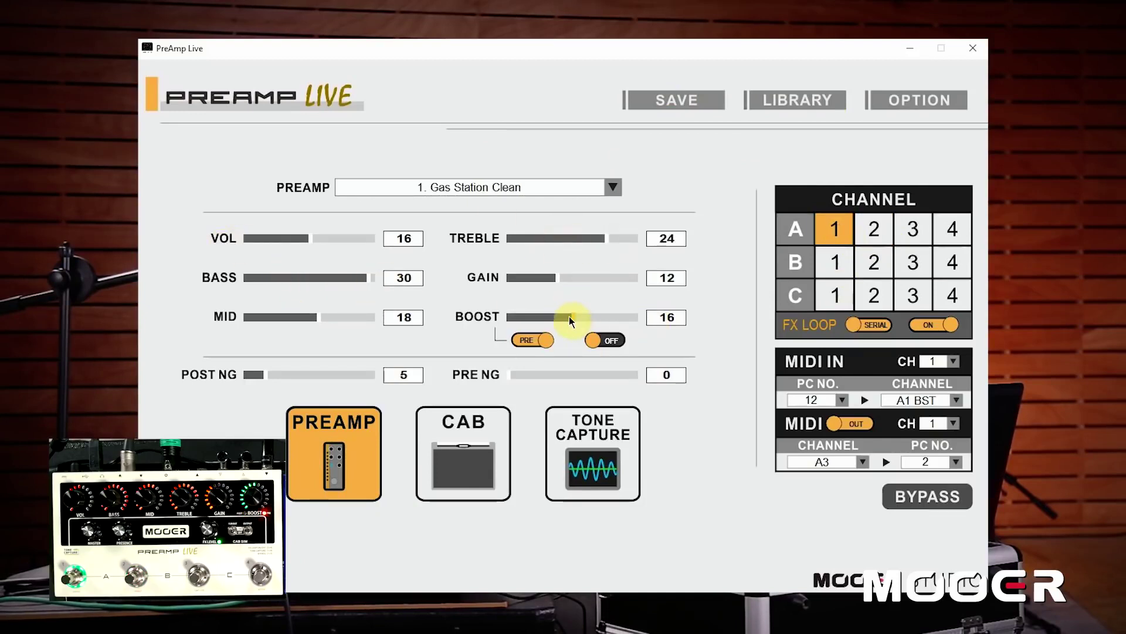
left_click_drag(569, 320, 508, 317)
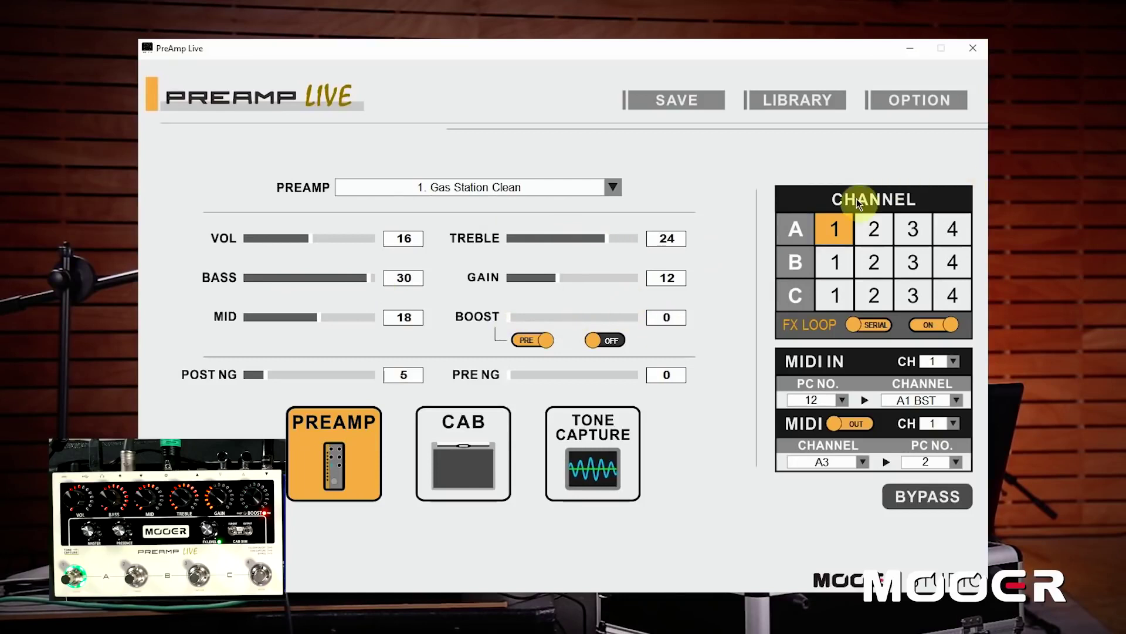
Switch to channel A2 without saving the A1 changes and choose the 14. Day Tripper OD preamp model.
left_click(875, 229)
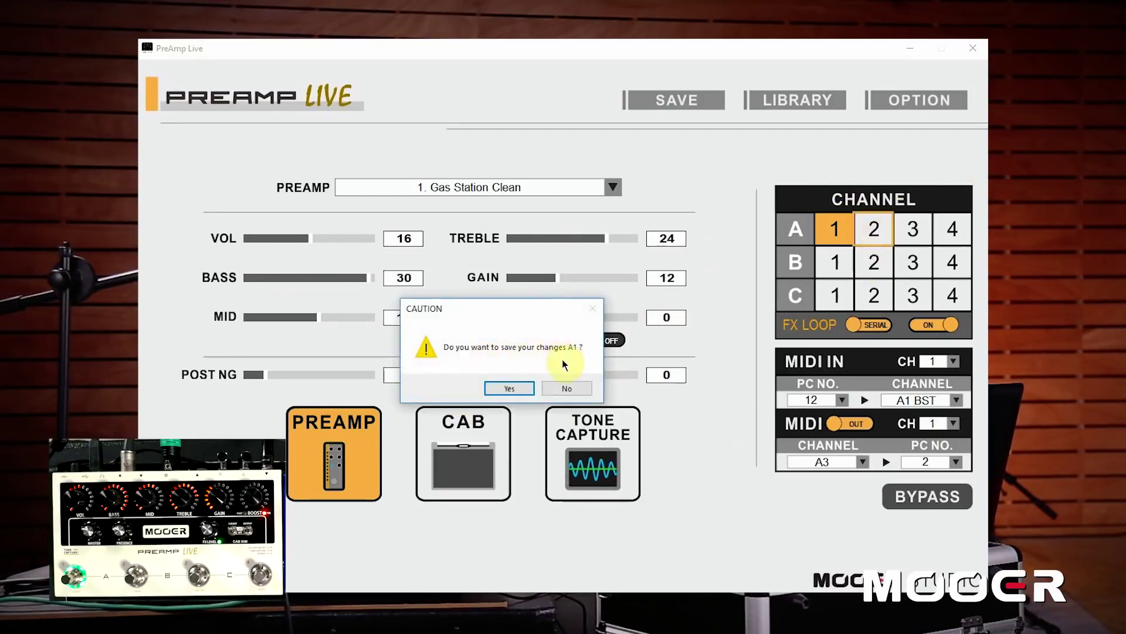
left_click(564, 389)
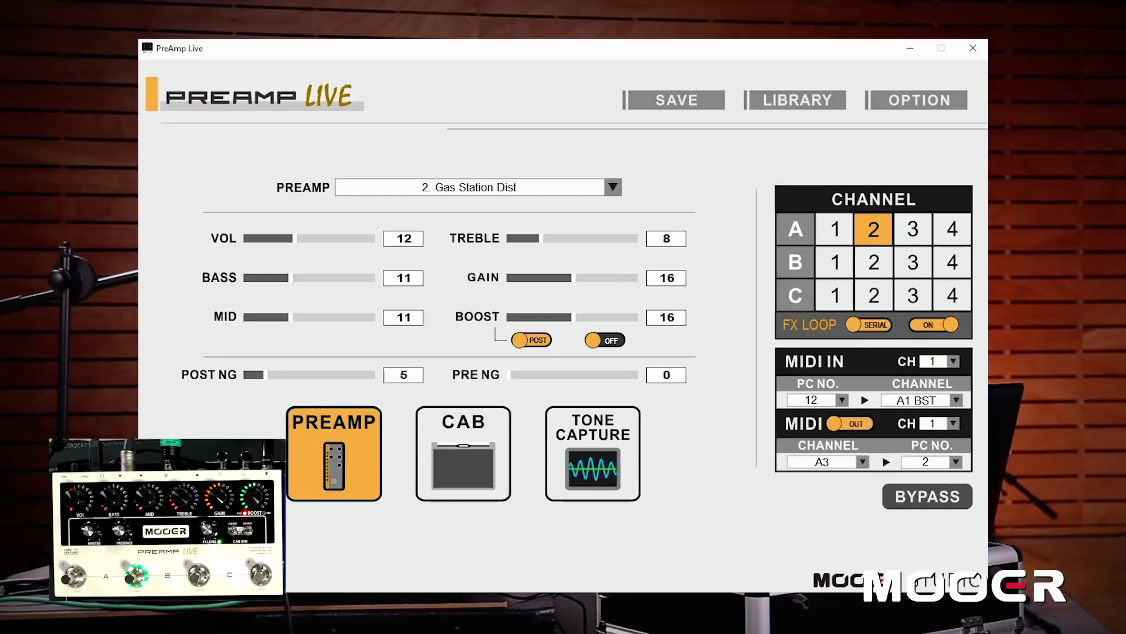
left_click(613, 187)
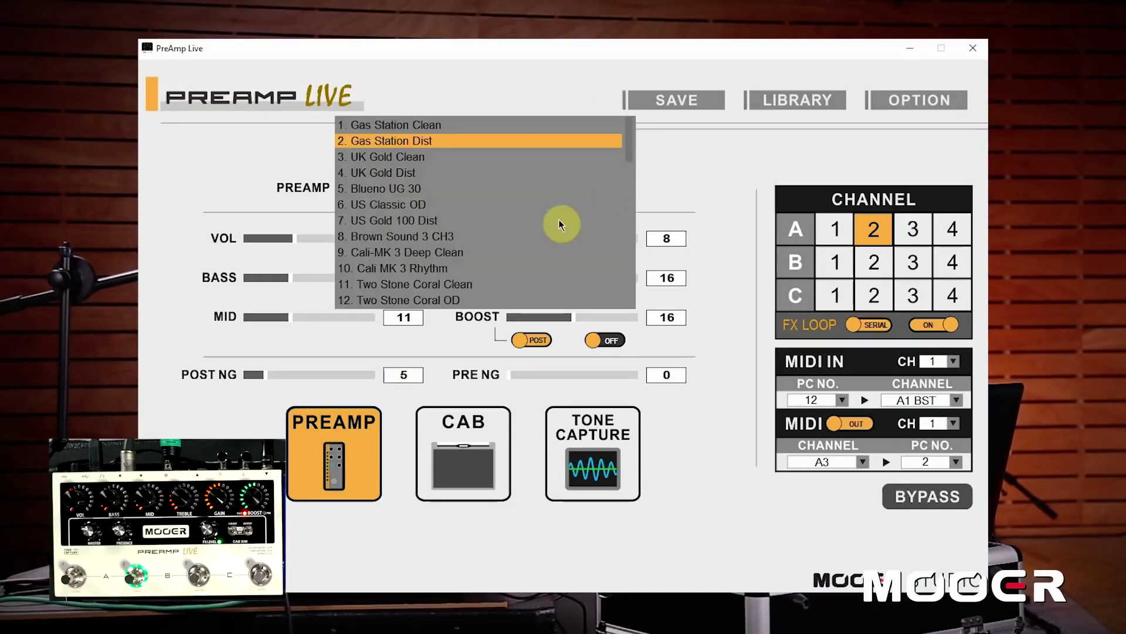
scroll(540, 257, "down", 1)
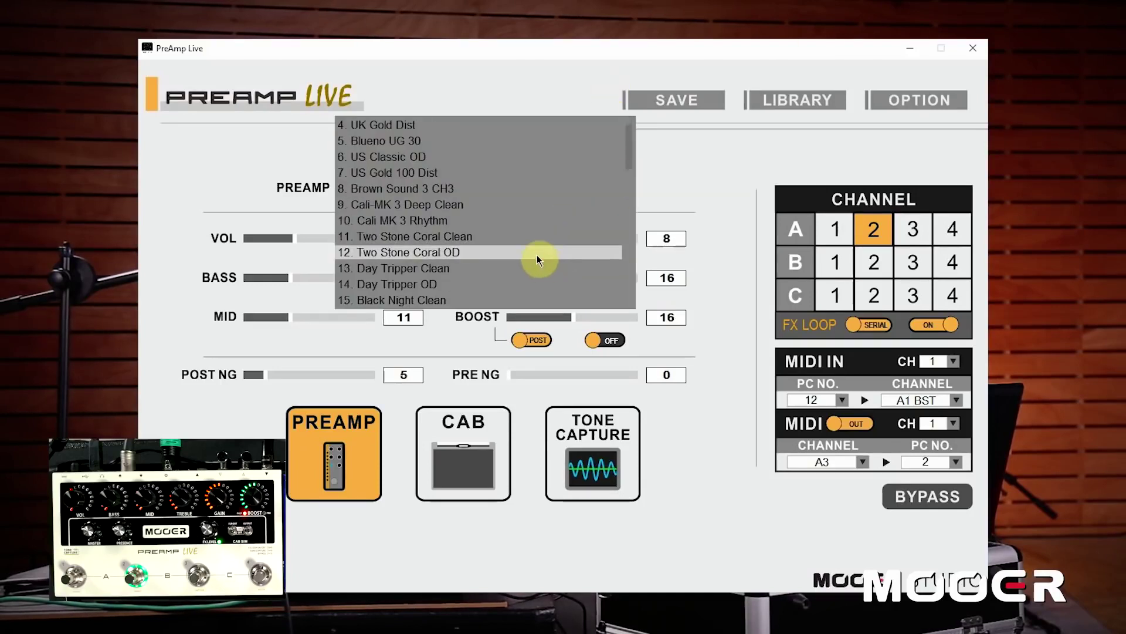
left_click(501, 285)
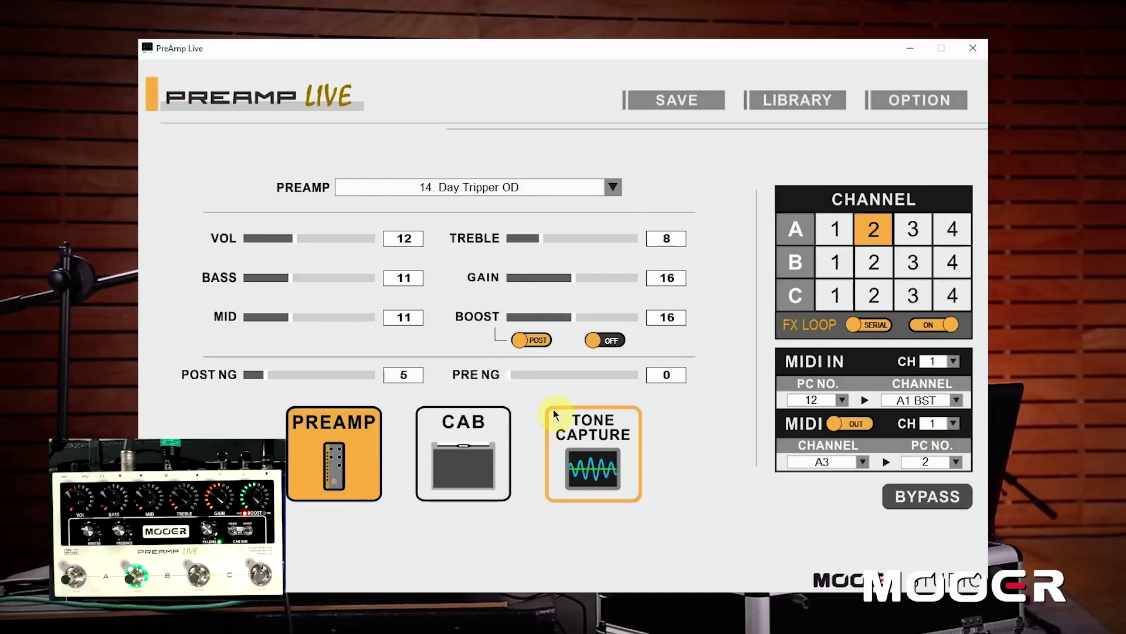
Set channel A2's post noise gate to 0, gain to 24, bass to 6, mid to 19 and treble to 25.
left_click_drag(267, 372, 242, 373)
left_click_drag(569, 281, 608, 281)
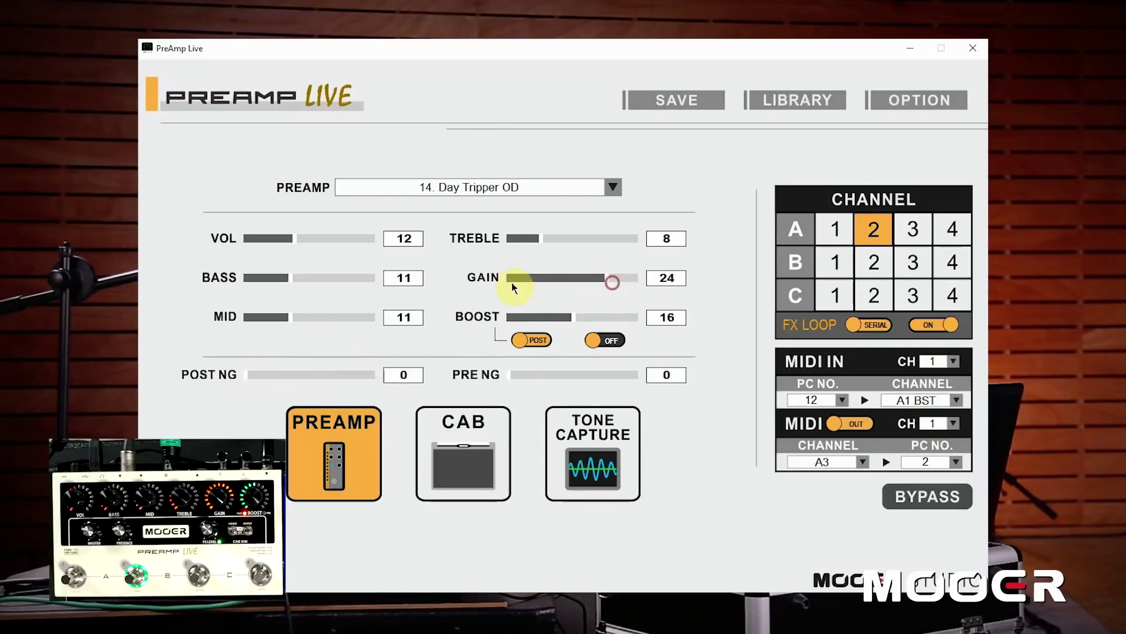
left_click_drag(291, 278, 274, 277)
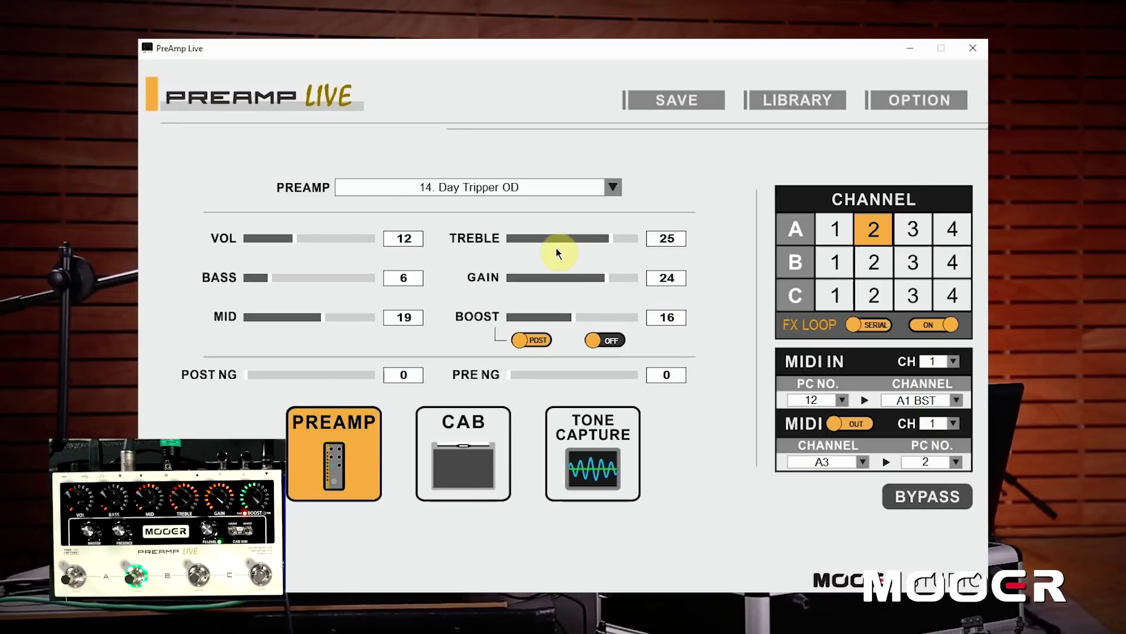
Choose the 31.Cenzo Celestion cabinet model for channel A2.
left_click(448, 450)
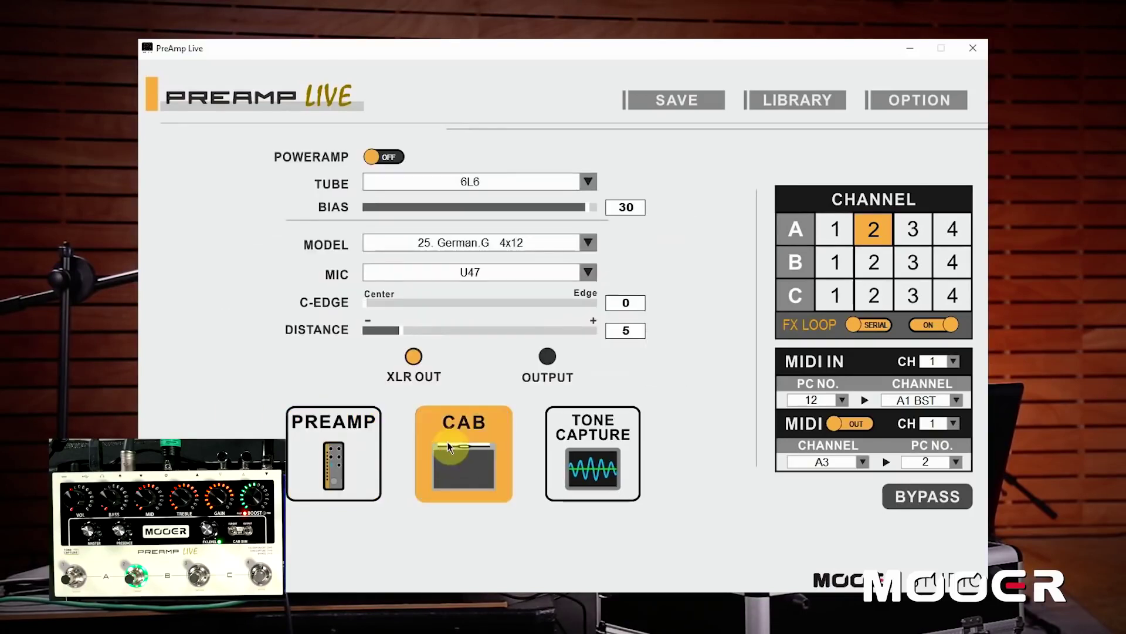
left_click(588, 243)
left_click(482, 156)
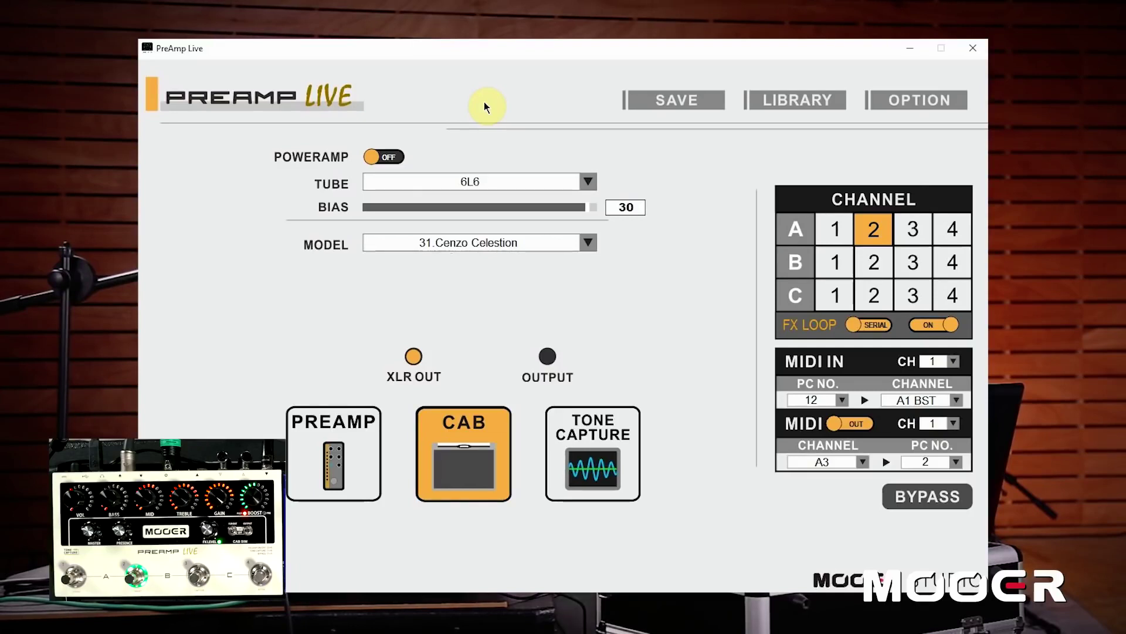
Save the current settings to preamp channel A2 under the name liverpoolish.
left_click(691, 101)
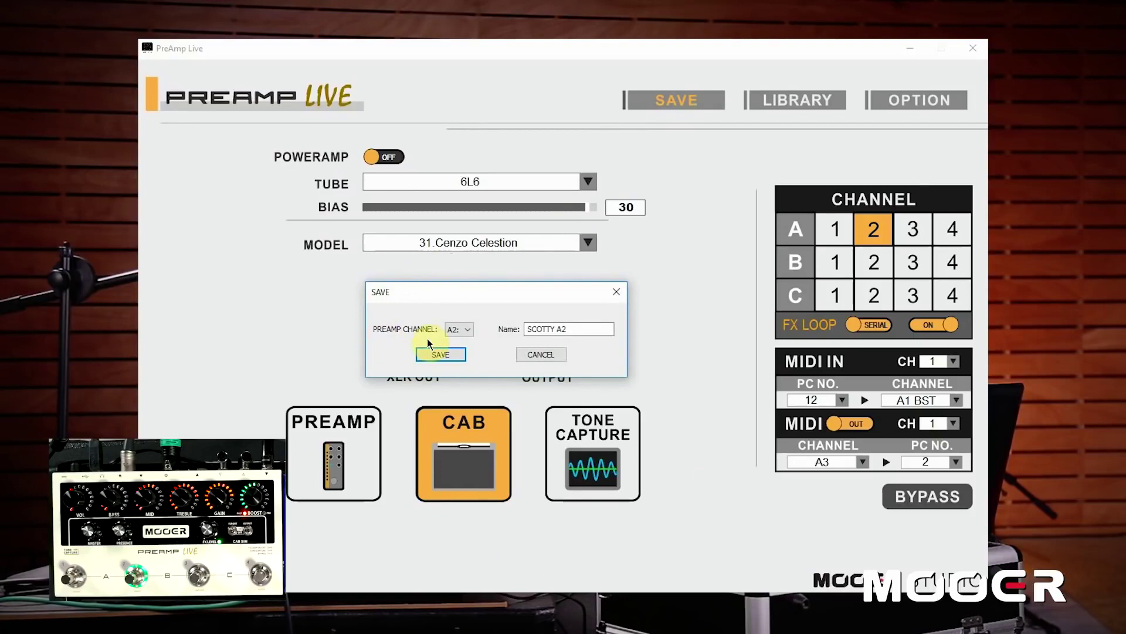
left_click(581, 327)
key("shift+Home")
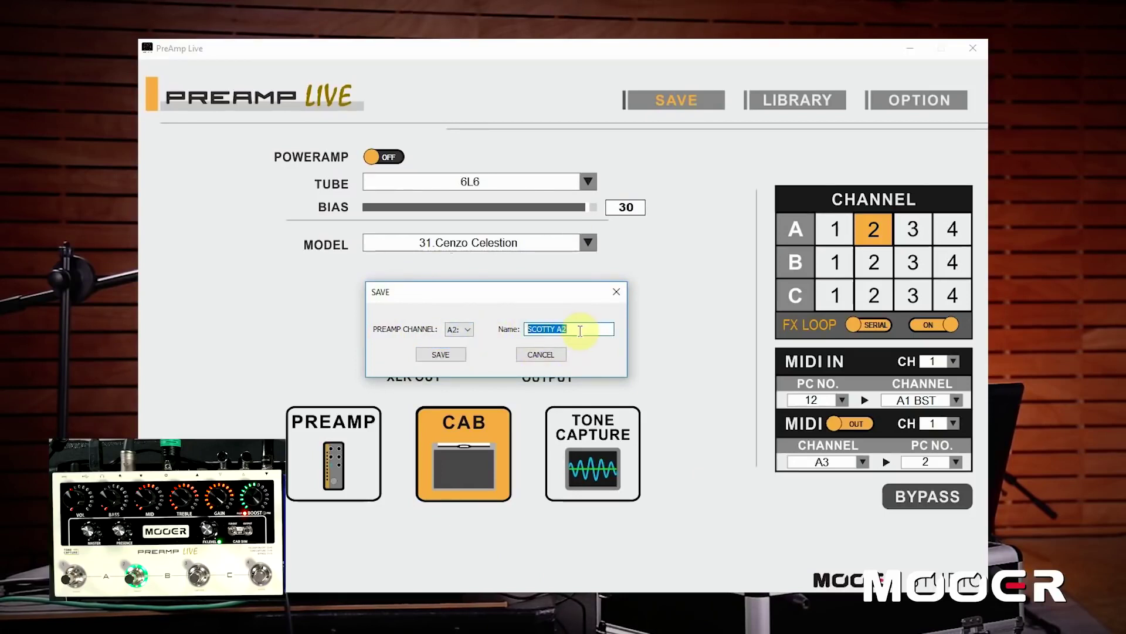
type("I")
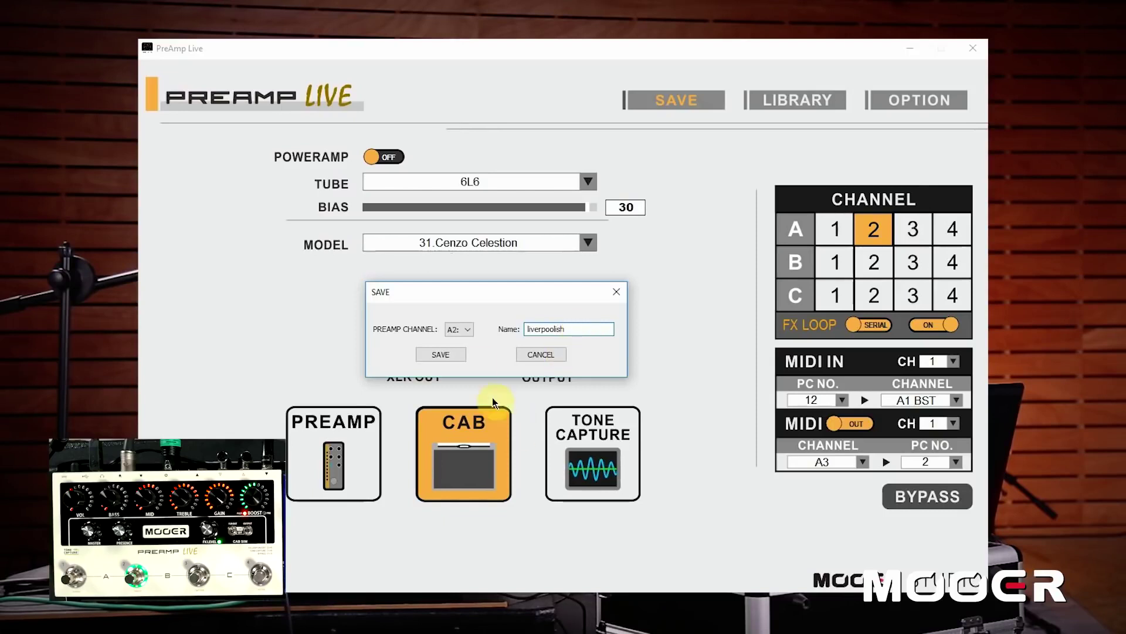
left_click(447, 355)
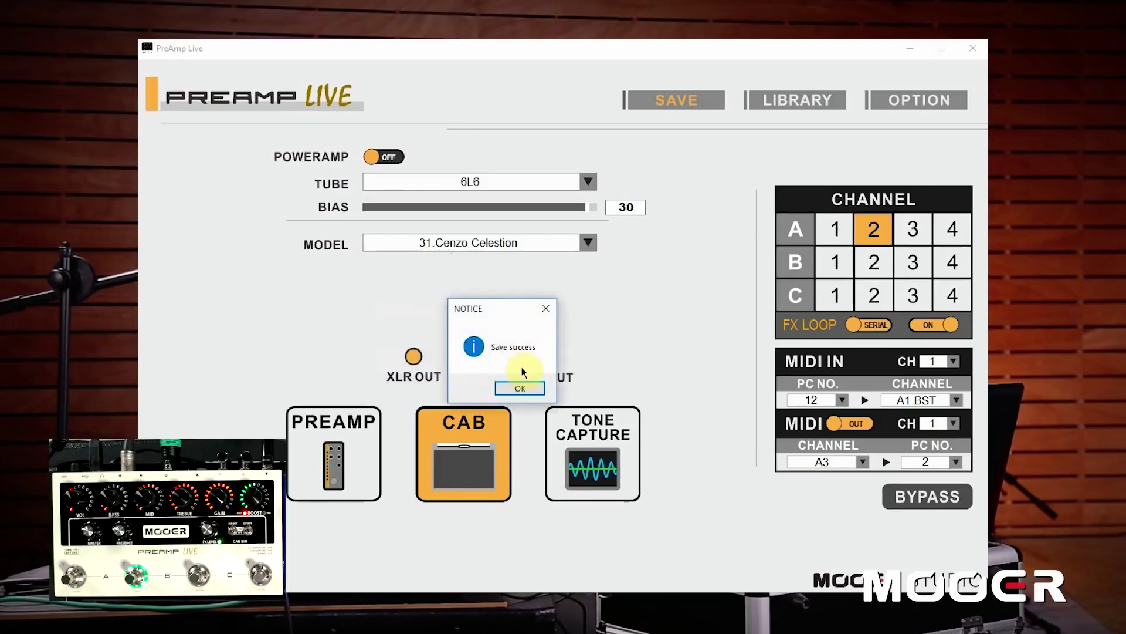
left_click(521, 388)
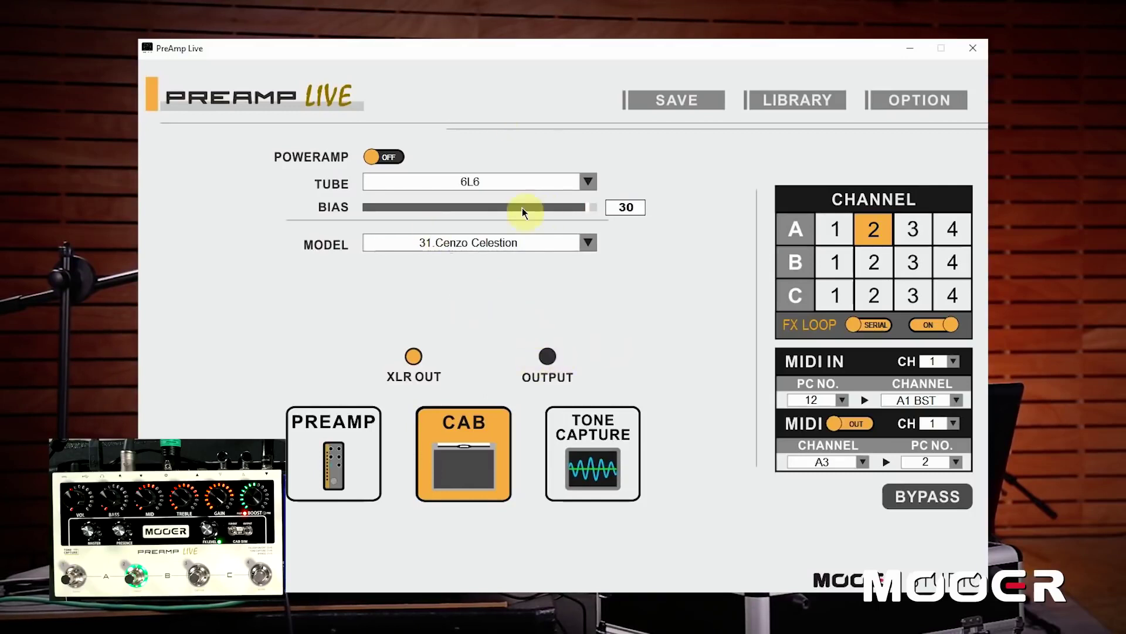
Export the LIVERPOOLISH preset in channel A2 from the pedal to the computer's preset library.
left_click(355, 461)
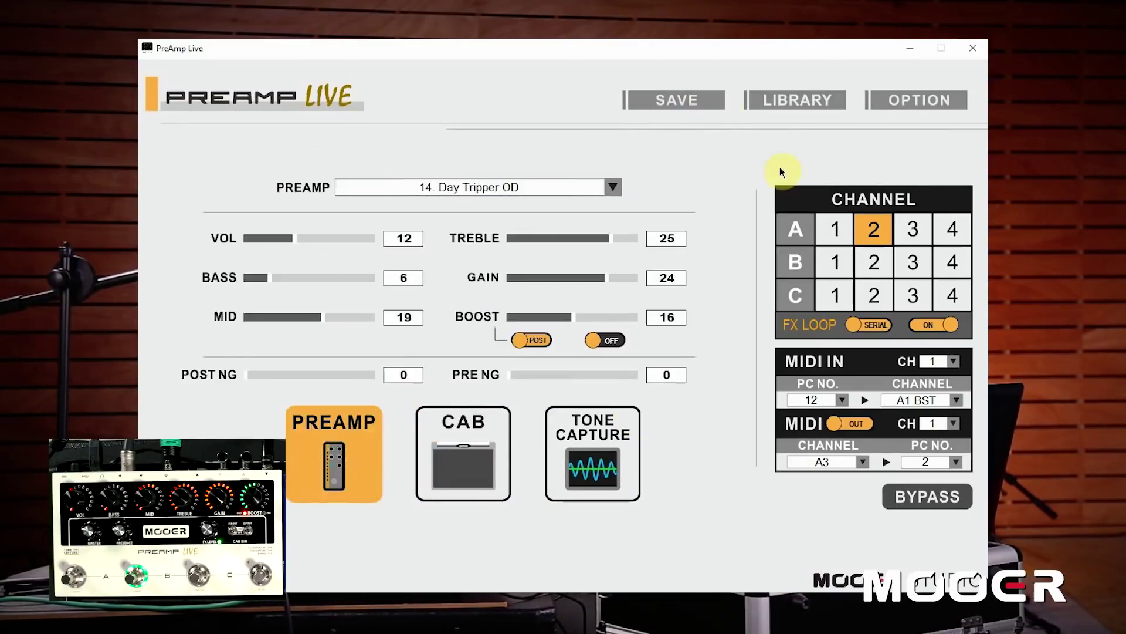
left_click(781, 103)
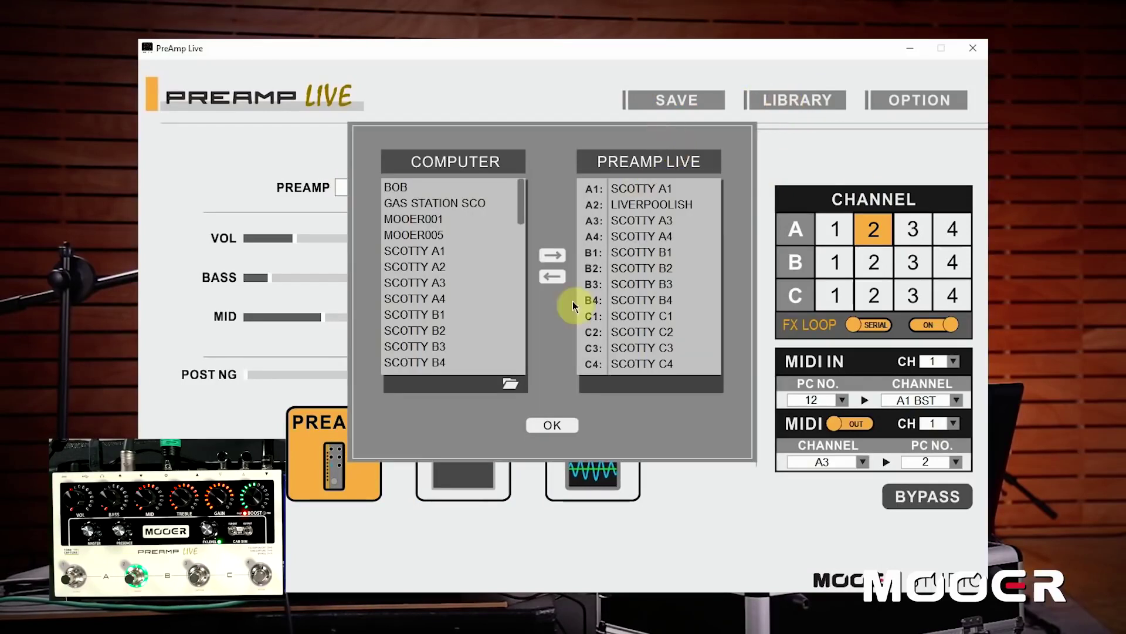
mouse_move(520, 204)
left_mouse_down()
mouse_move(508, 277)
mouse_move(524, 191)
left_mouse_up()
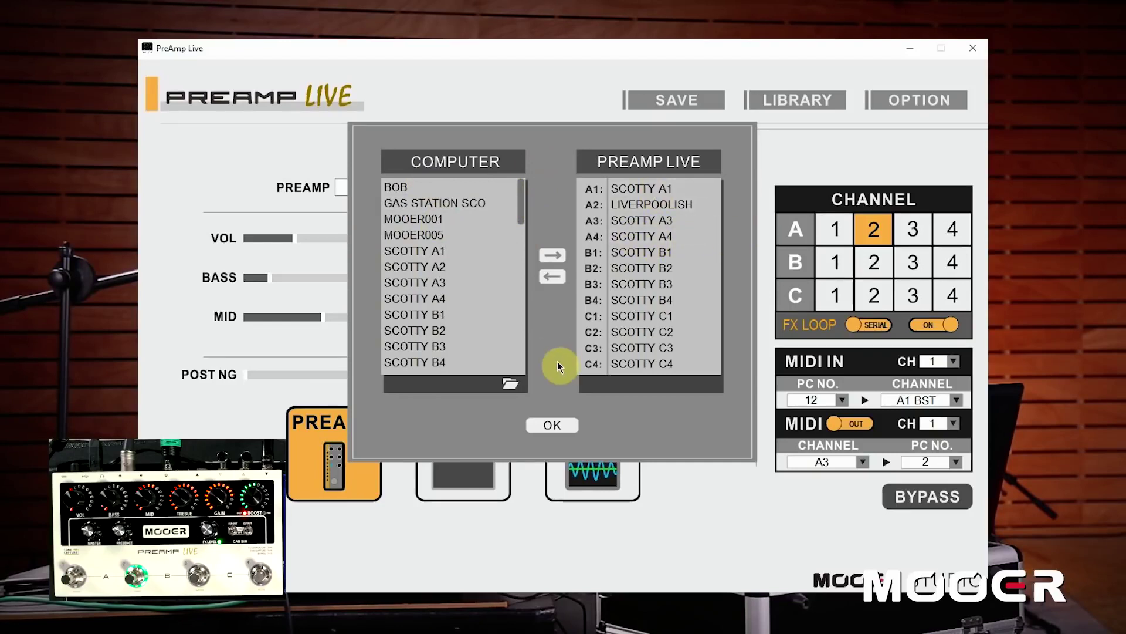
left_click(668, 207)
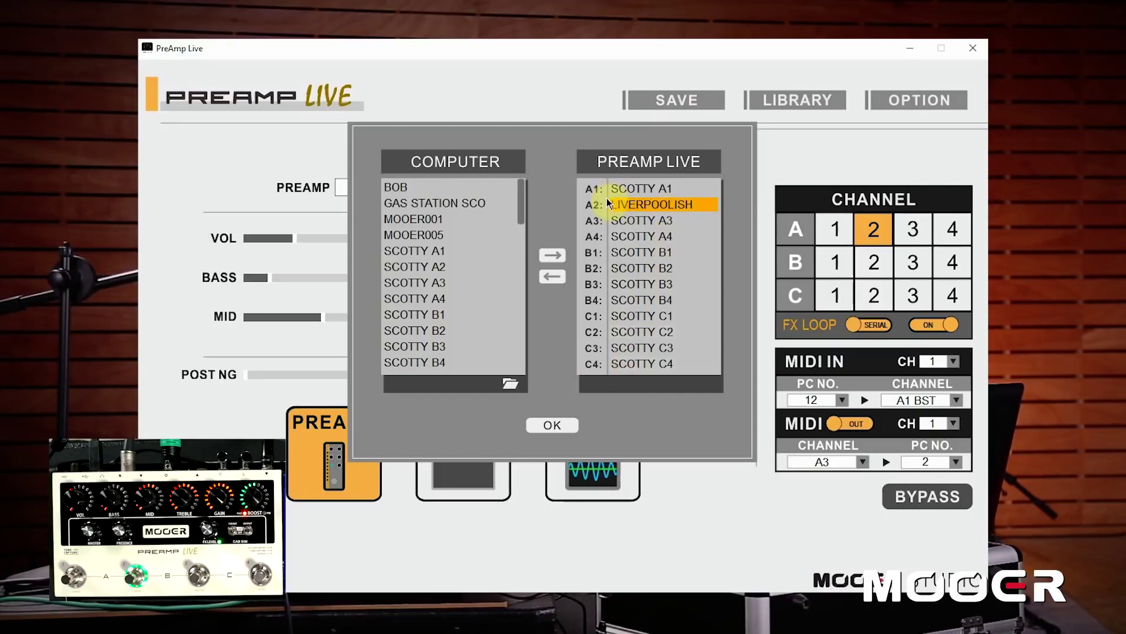
left_click_drag(522, 217, 522, 241)
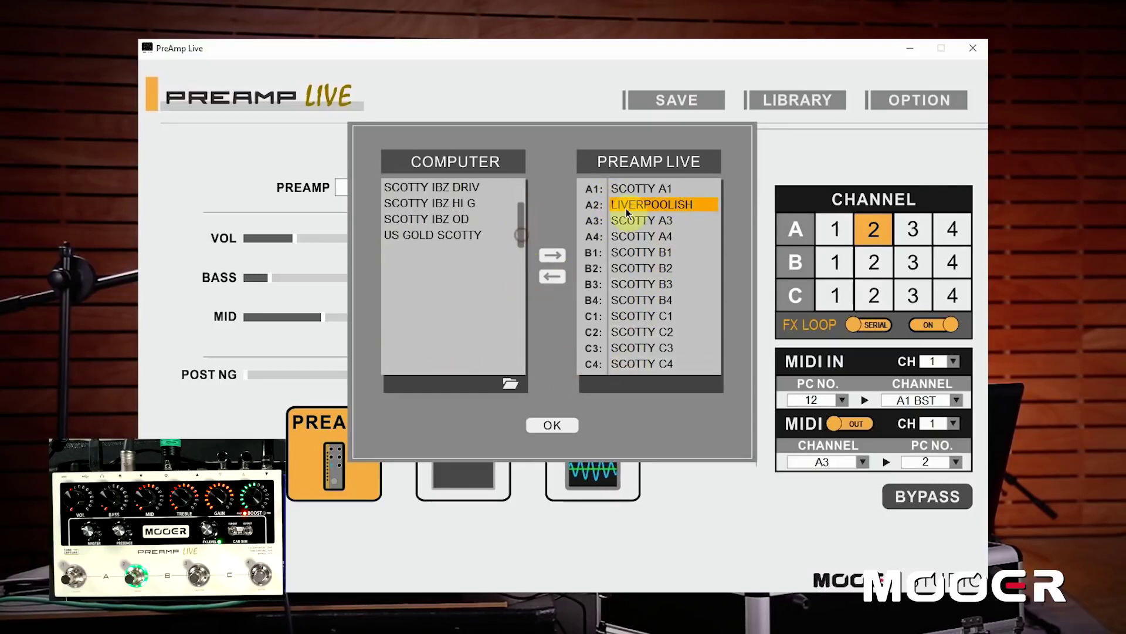
left_click(553, 276)
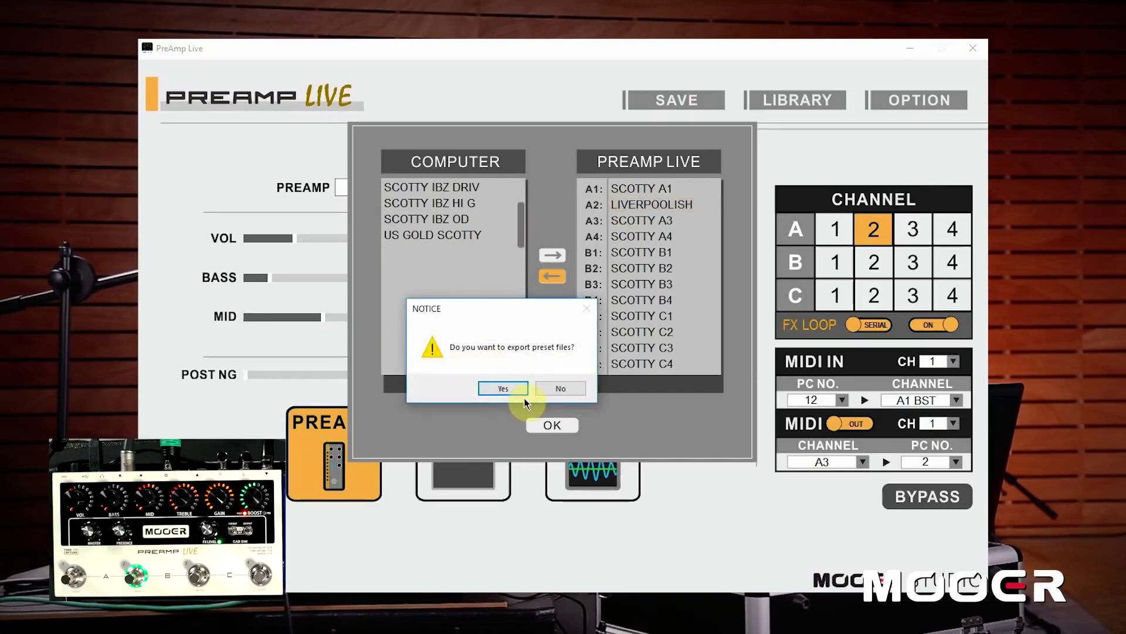
left_click(505, 389)
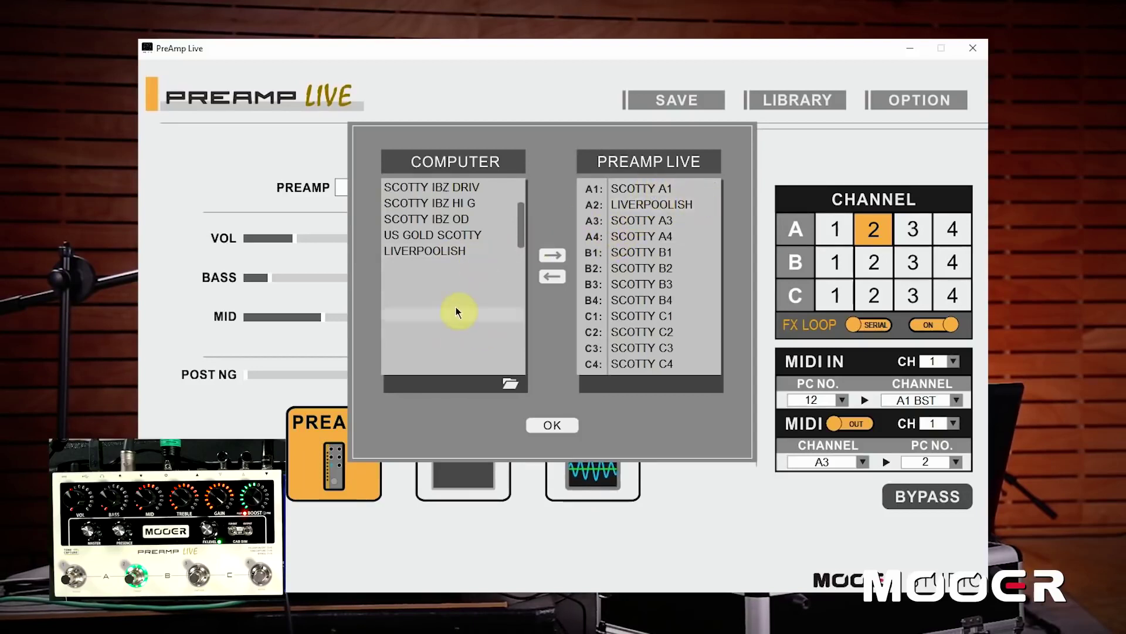
Load the computer library's IBZ HI G preset into channel A2, overwriting LIVERPOOLISH on the pedal.
left_click(425, 222)
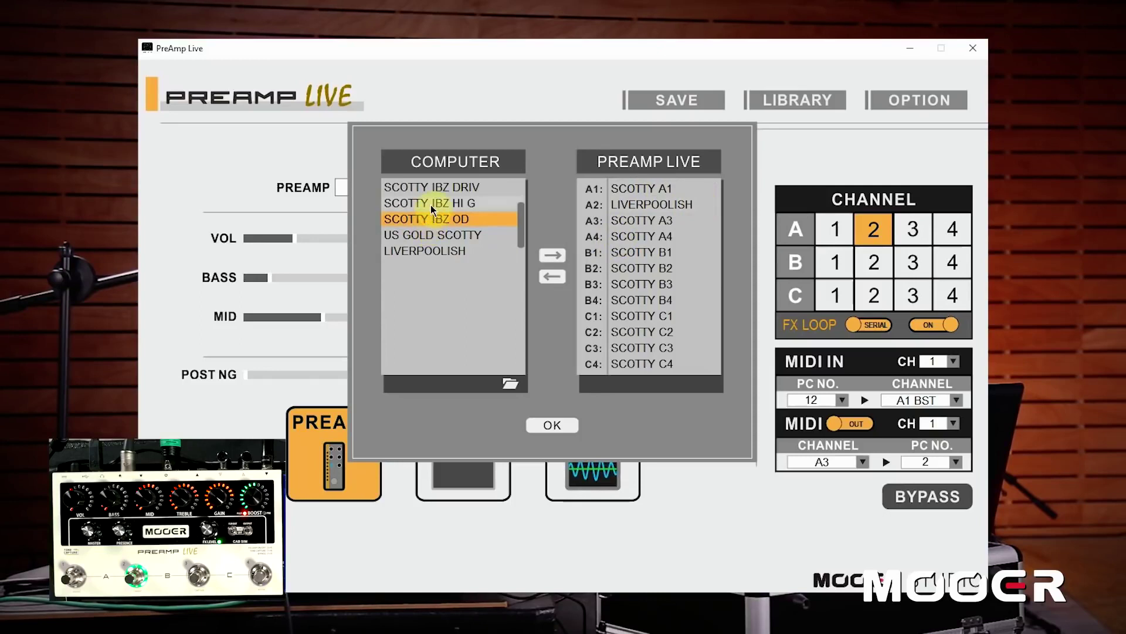
left_click(430, 204)
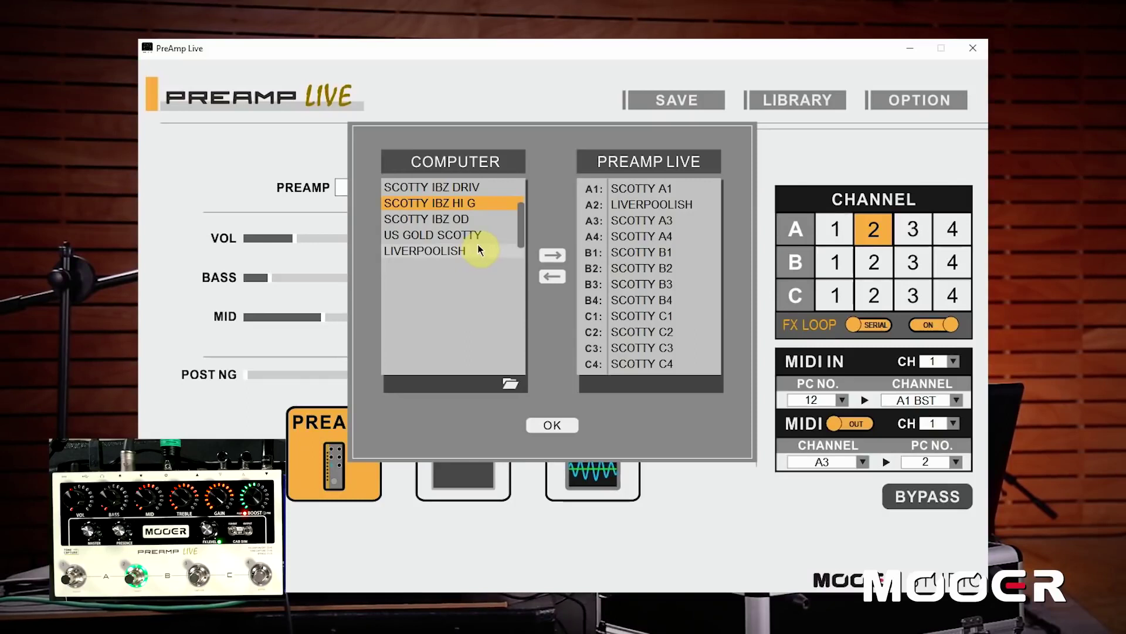
left_click(707, 204)
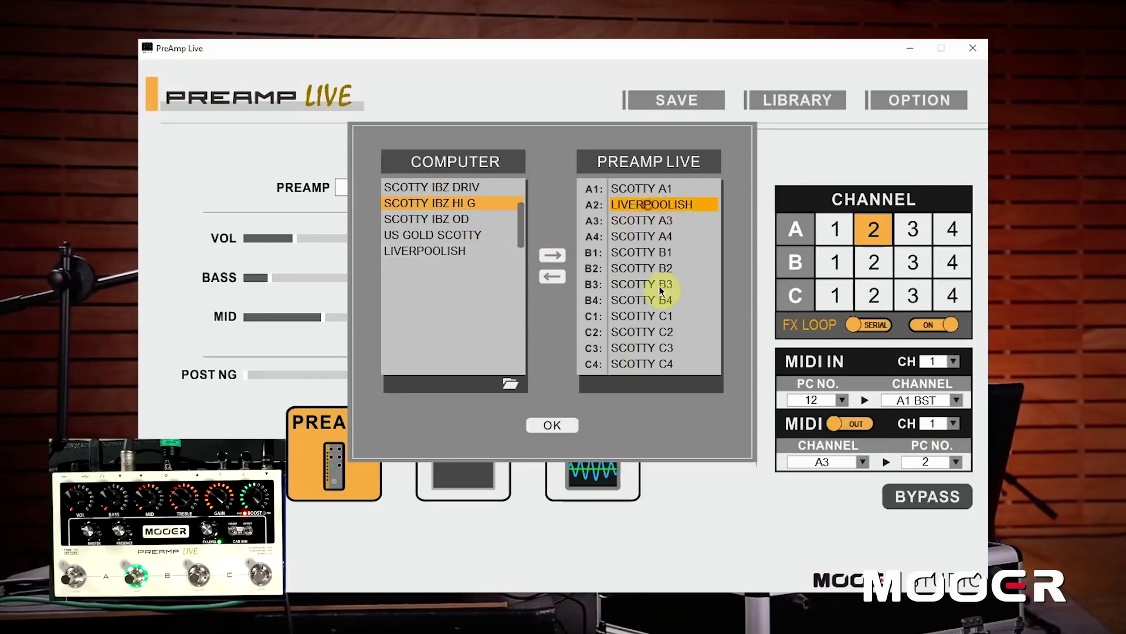
left_click(561, 258)
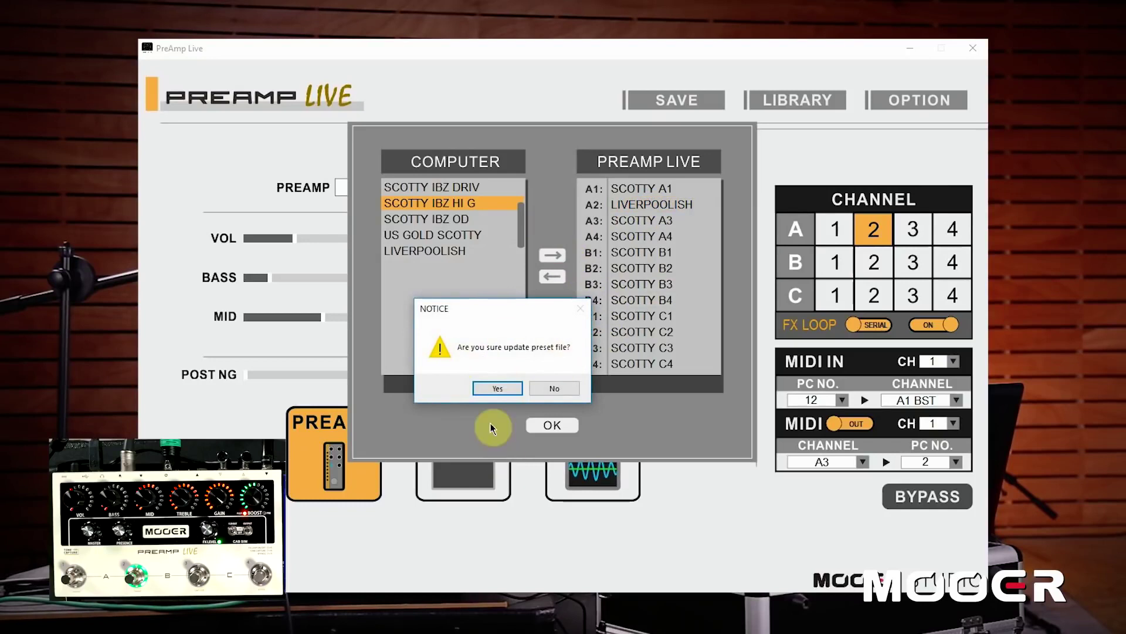
left_click(498, 388)
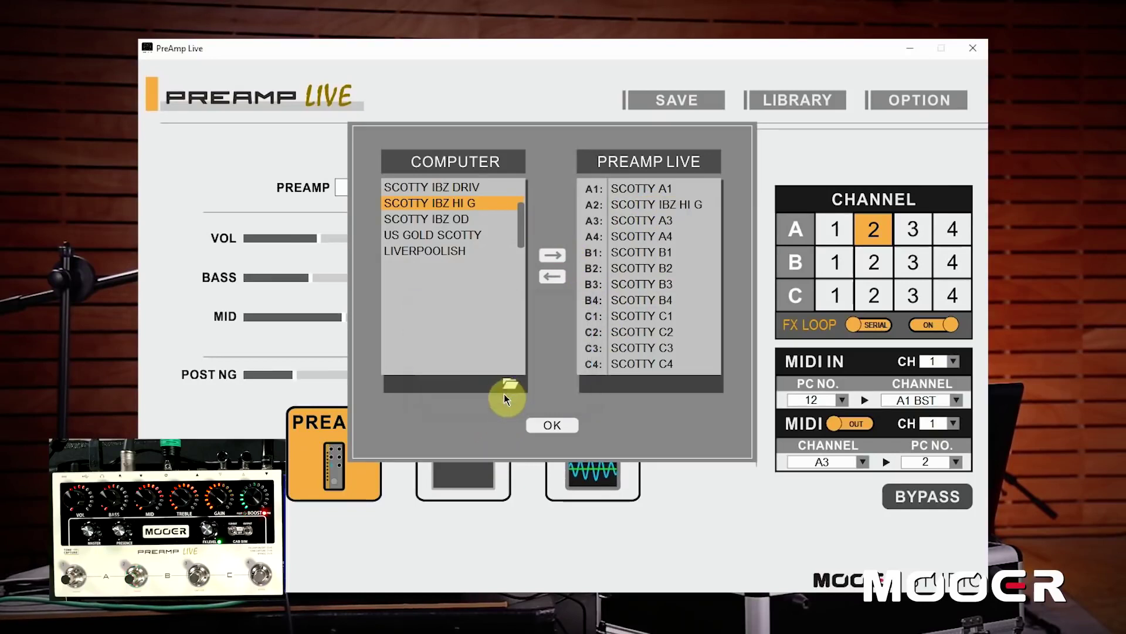